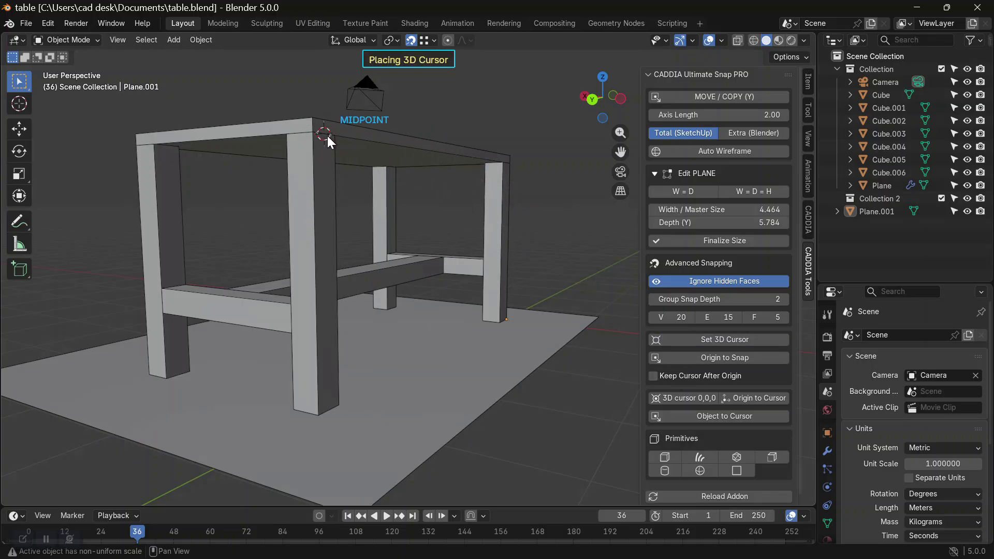
Preview the 3D cursor's snapping on vertices, edges and midpoints around the tabletop, legs and stretcher
{"action": "scroll", "coordinate": [329, 136], "scroll_direction": "up", "scroll_amount": 6}
{"action": "scroll", "coordinate": [332, 152], "scroll_direction": "down", "scroll_amount": 4}
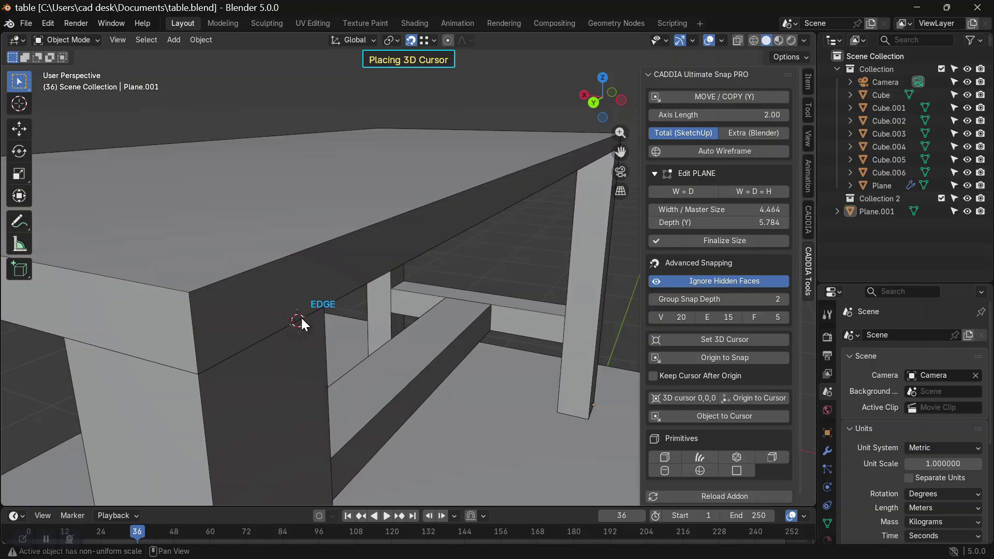
{"action": "scroll", "coordinate": [303, 314], "scroll_direction": "up", "scroll_amount": 3}
{"action": "scroll", "coordinate": [301, 306], "scroll_direction": "down", "scroll_amount": 5}
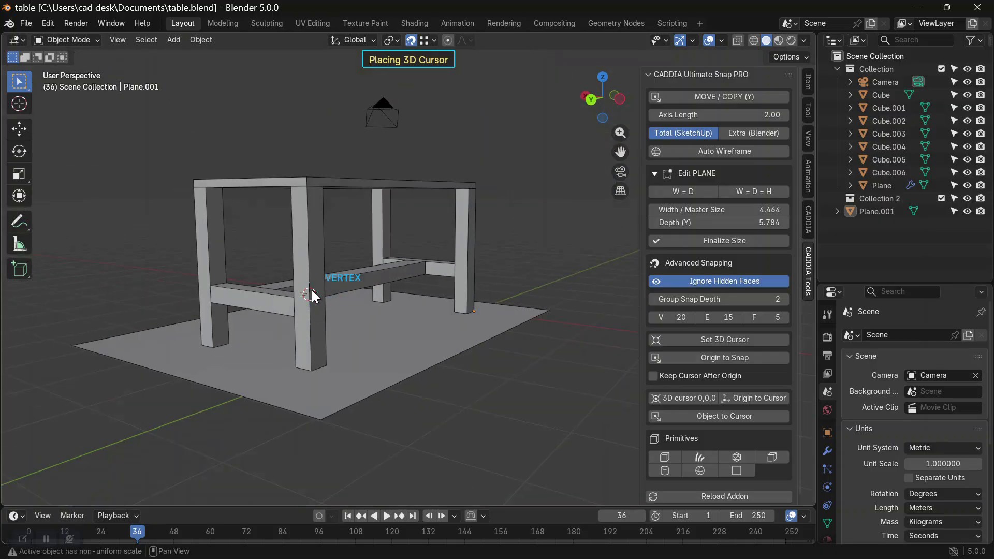
{"action": "middle_click_drag", "start_coordinate": [319, 281], "coordinate": [354, 336]}
{"action": "scroll", "coordinate": [355, 415], "scroll_direction": "up", "scroll_amount": 4}
{"action": "middle_click_drag", "start_coordinate": [355, 415], "coordinate": [386, 273], "text": "shift"}
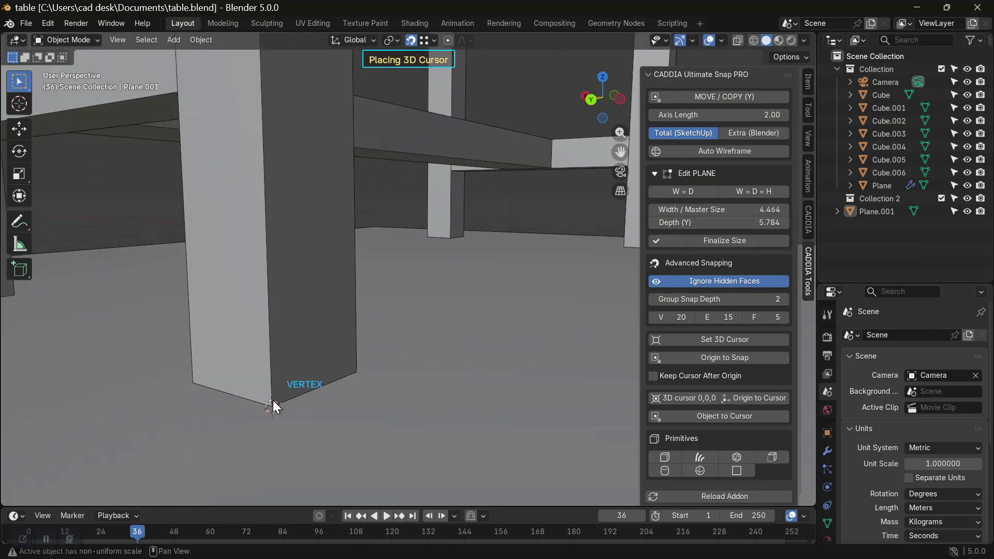
{"action": "scroll", "coordinate": [240, 402], "scroll_direction": "down", "scroll_amount": 6}
{"action": "middle_click_drag", "start_coordinate": [379, 229], "coordinate": [344, 265]}
{"action": "scroll", "coordinate": [342, 281], "scroll_direction": "up", "scroll_amount": 3}
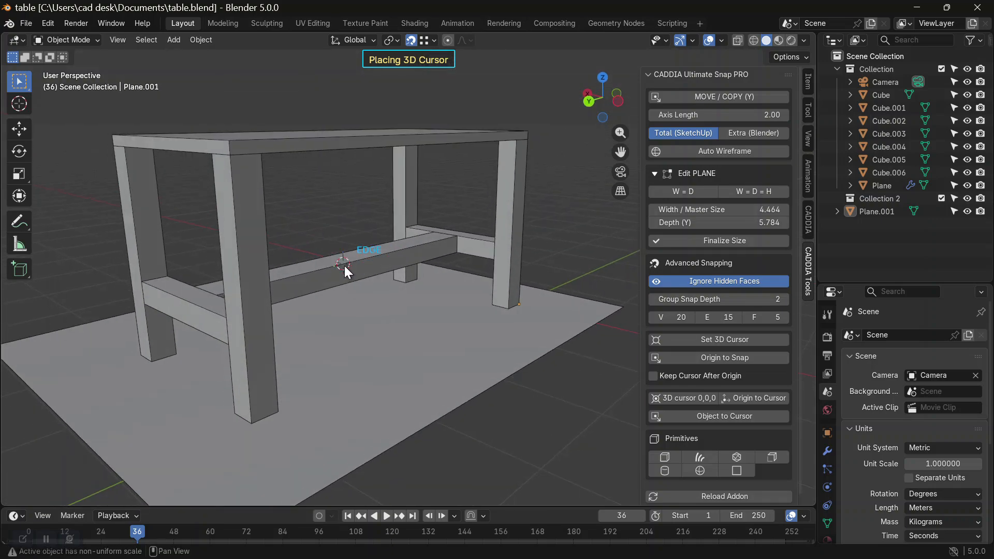
Set the 3D cursor at the nearest leg's bottom corner, on the long side and facing the table's far end
{"action": "left_click", "coordinate": [445, 303]}
{"action": "left_click", "coordinate": [669, 345]}
{"action": "left_click", "coordinate": [277, 410]}
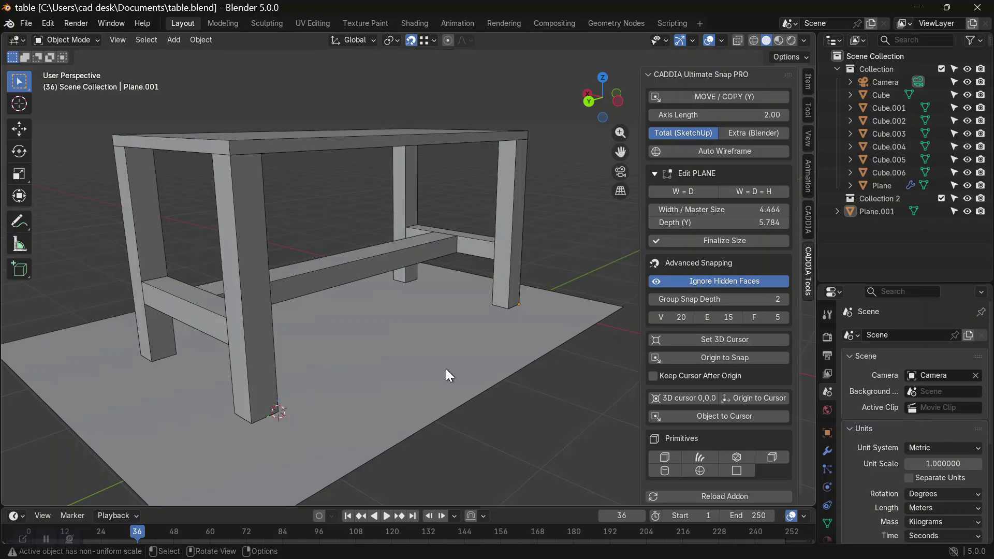
Snap the nearest leg's origin to its top corner under the tabletop's long edge, facing the table's far end
{"action": "left_click", "coordinate": [723, 358]}
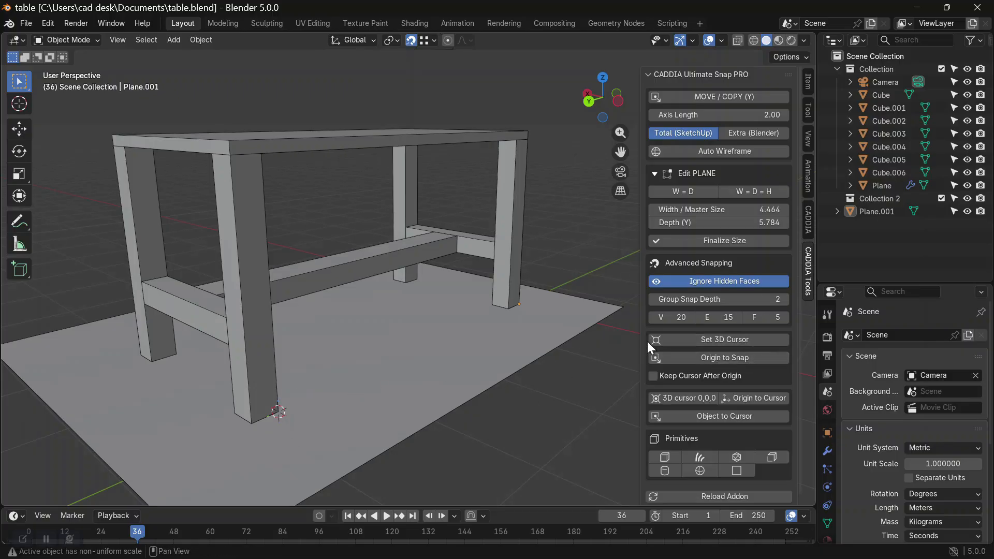
{"action": "left_click", "coordinate": [253, 198]}
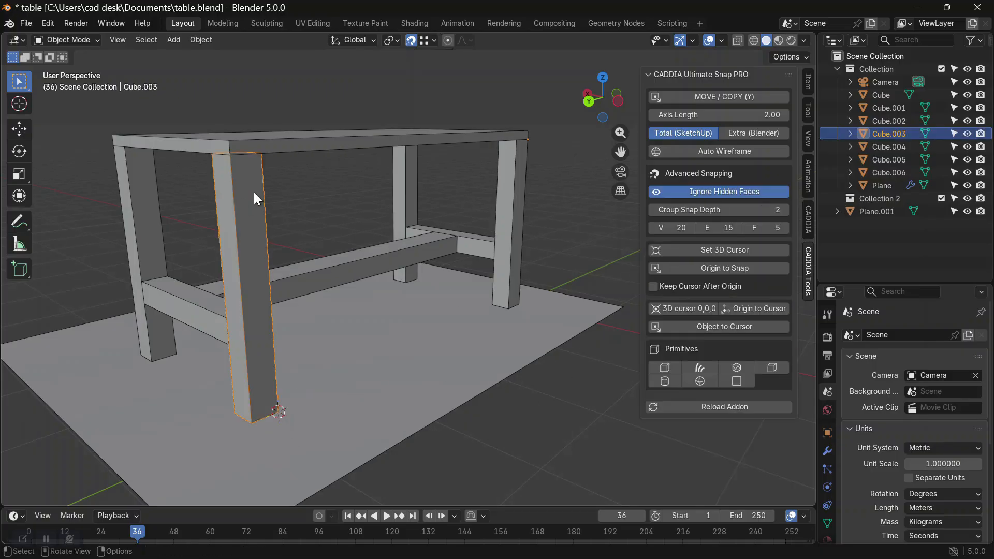
{"action": "left_click", "coordinate": [732, 267]}
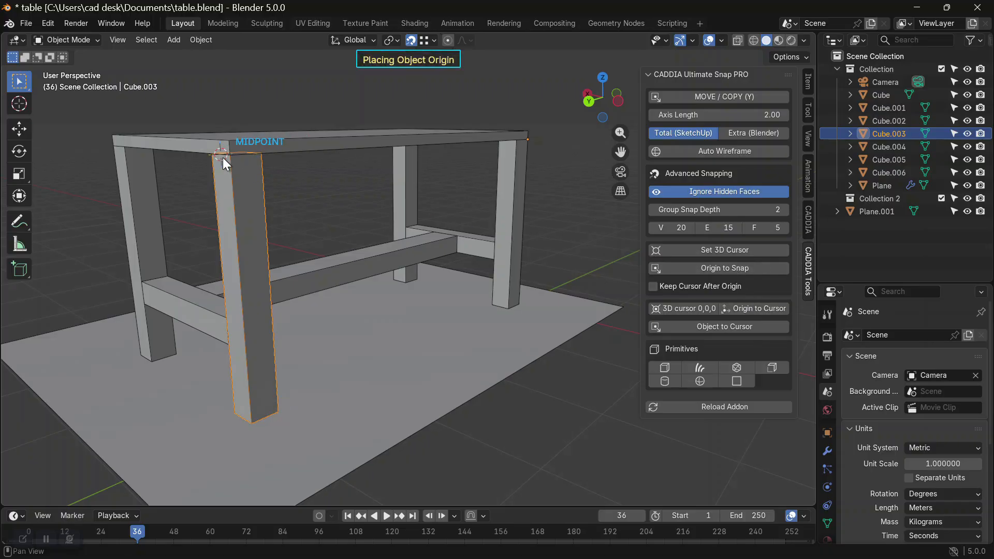
{"action": "left_click", "coordinate": [260, 156]}
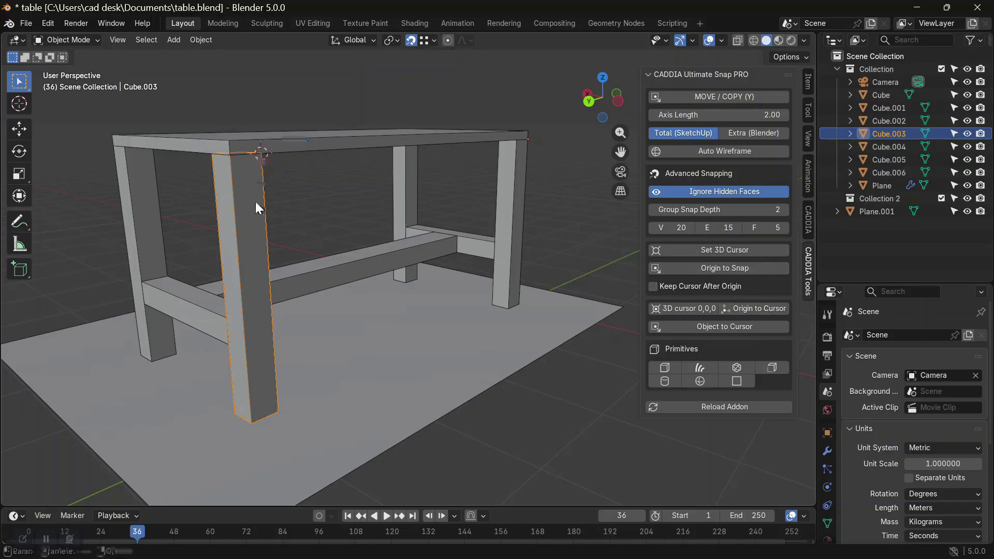
Delete the leg at the other end of the table's near long side
{"action": "left_click", "coordinate": [500, 185]}
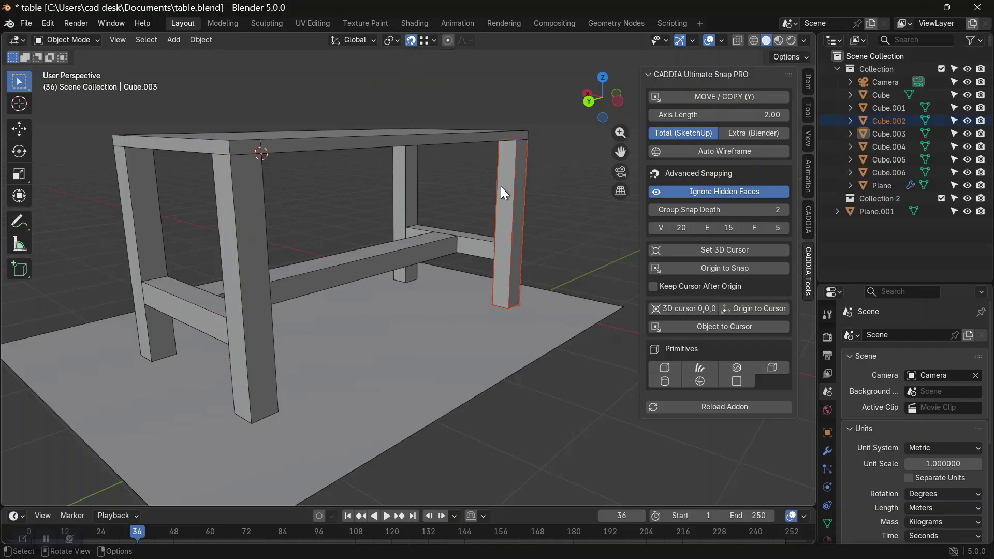
{"action": "key", "text": "Delete"}
{"action": "middle_click_drag", "start_coordinate": [338, 176], "coordinate": [233, 140], "text": "shift"}
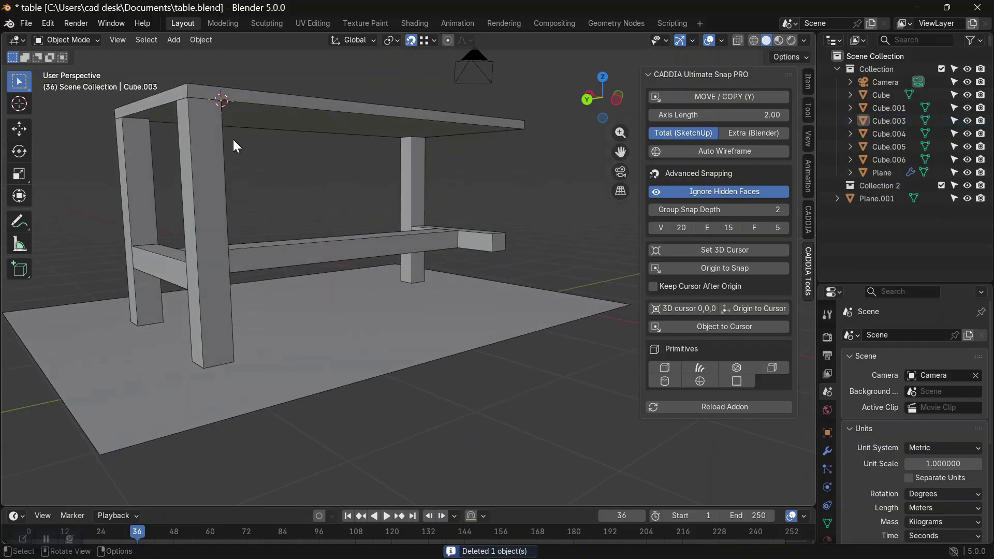
Copy the nearest leg from its top corner to the tabletop's lower corner where the leg is missing
{"action": "left_click", "coordinate": [215, 138]}
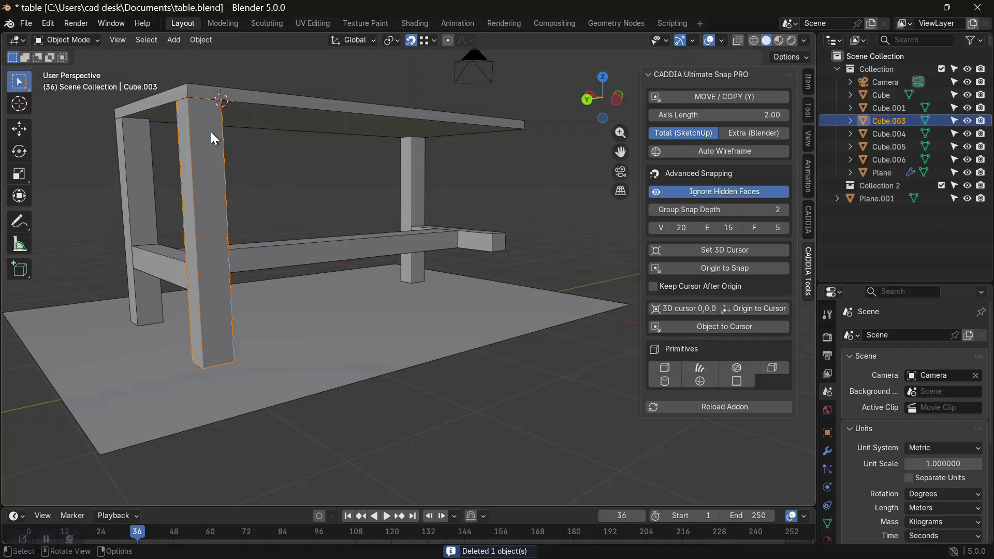
{"action": "key", "text": "y"}
{"action": "middle_click_drag", "start_coordinate": [221, 102], "coordinate": [217, 118]}
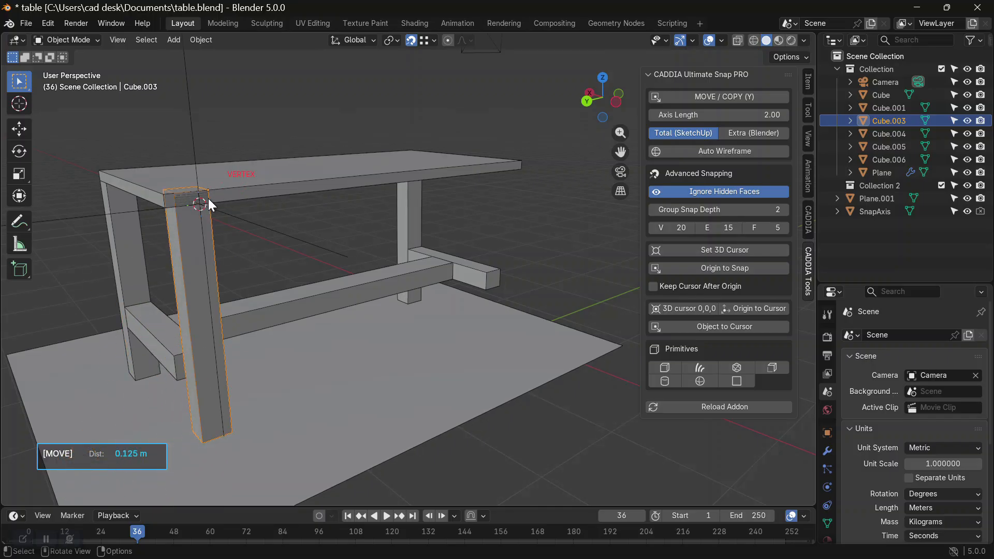
{"action": "key", "text": "ctrl"}
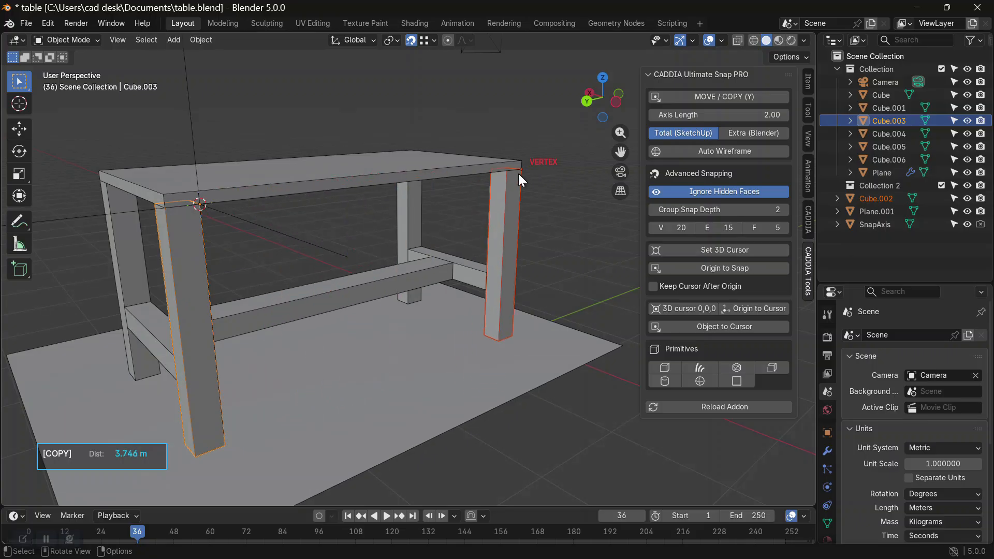
{"action": "middle_click_drag", "start_coordinate": [532, 196], "coordinate": [523, 197]}
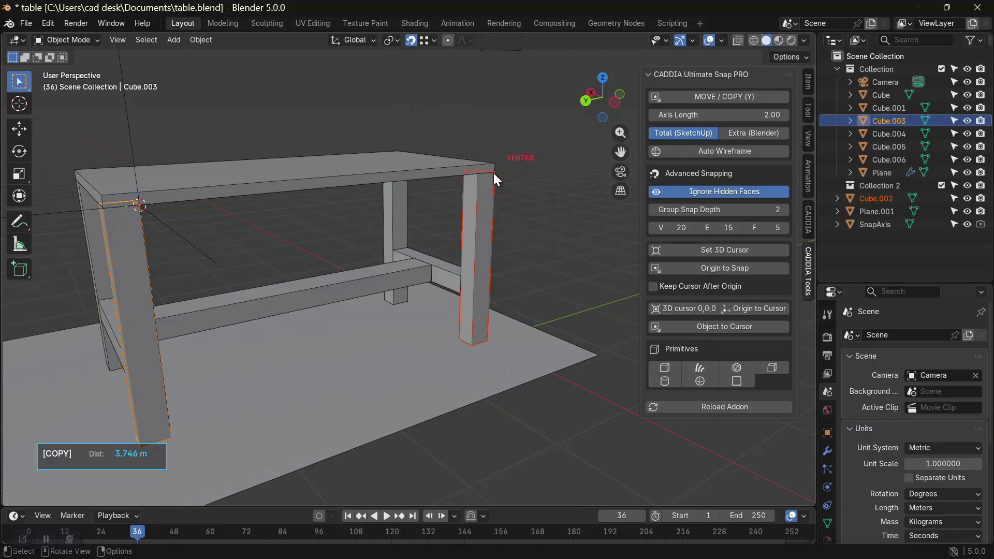
{"action": "mouse_move", "coordinate": [492, 209]}
{"action": "middle_mouse_down"}
{"action": "mouse_move", "coordinate": [482, 209]}
{"action": "mouse_move", "coordinate": [496, 209]}
{"action": "middle_mouse_up"}
{"action": "left_click", "coordinate": [482, 212]}
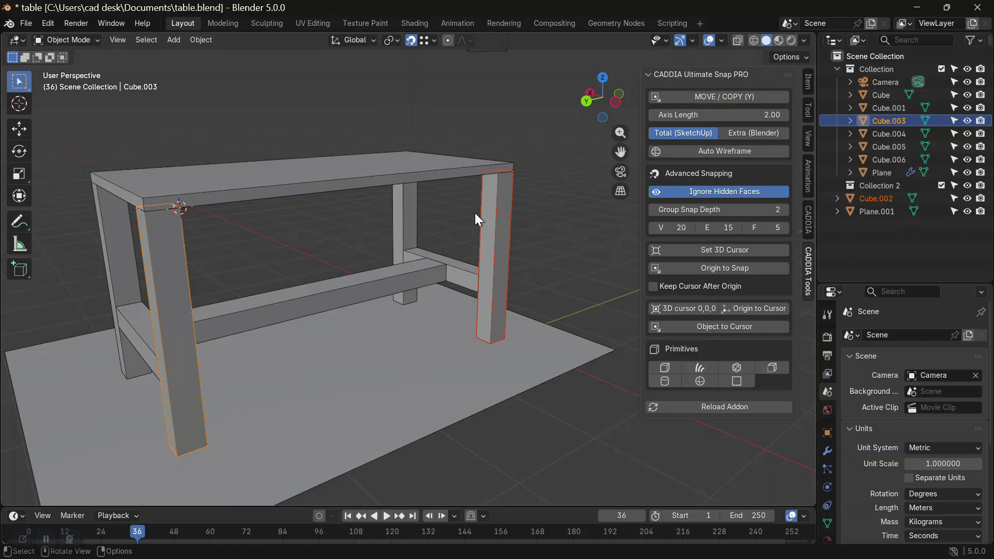
{"action": "middle_click_drag", "start_coordinate": [460, 215], "coordinate": [465, 216]}
{"action": "left_click", "coordinate": [572, 237]}
{"action": "left_click", "coordinate": [687, 249]}
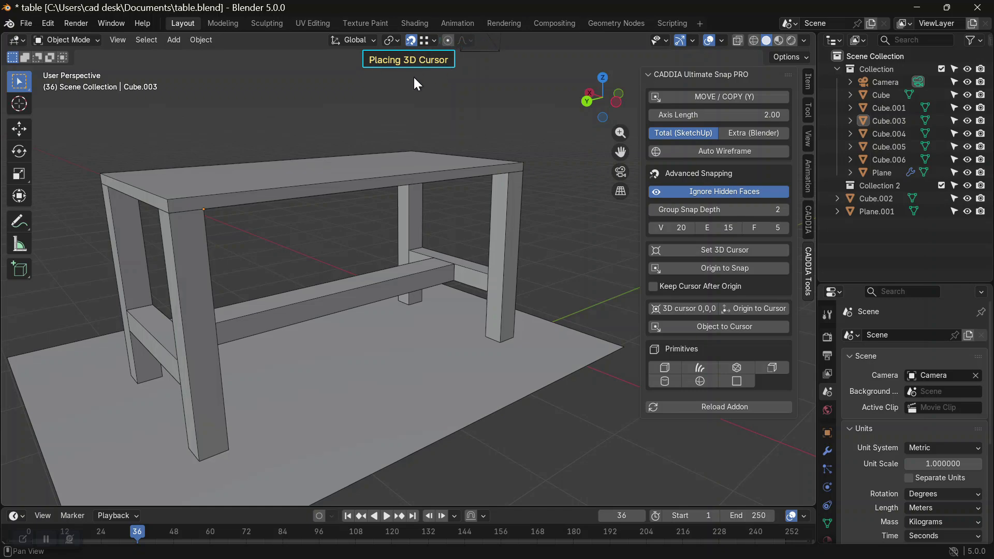
{"action": "left_click", "coordinate": [443, 133]}
{"action": "left_click", "coordinate": [710, 269]}
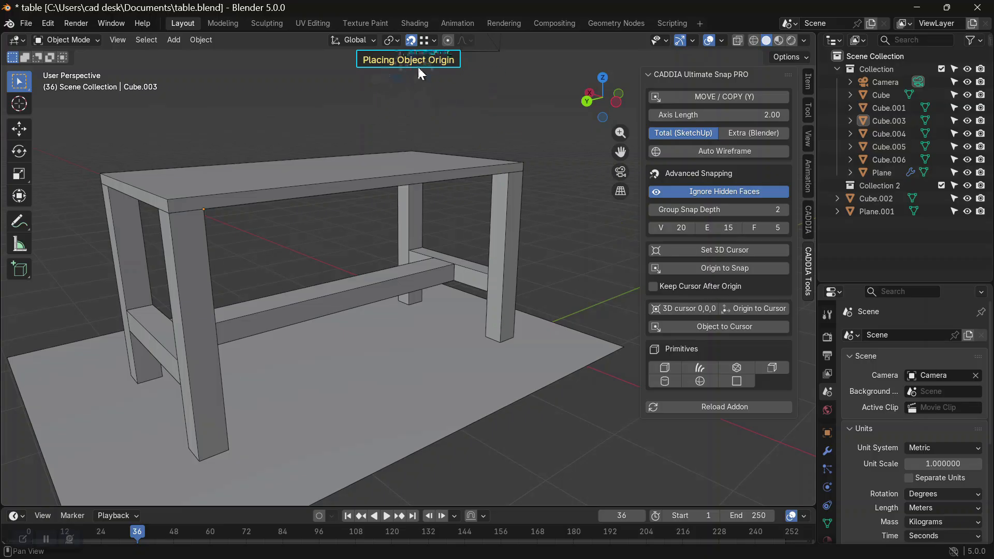
{"action": "left_click", "coordinate": [462, 95]}
Place the 3D cursor at the centre of the tabletop's upper face
{"action": "scroll", "coordinate": [414, 185], "scroll_direction": "down", "scroll_amount": 2}
{"action": "middle_click_drag", "start_coordinate": [426, 207], "coordinate": [500, 310]}
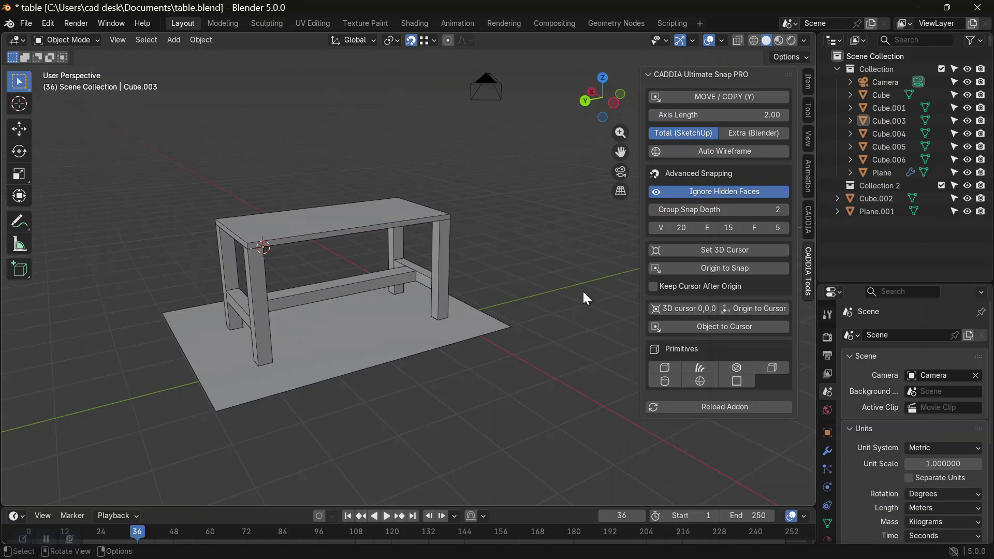
{"action": "left_click", "coordinate": [707, 253]}
{"action": "scroll", "coordinate": [365, 234], "scroll_direction": "up", "scroll_amount": 5}
{"action": "middle_click_drag", "start_coordinate": [361, 254], "coordinate": [389, 259], "text": "shift"}
{"action": "left_click", "coordinate": [328, 264]}
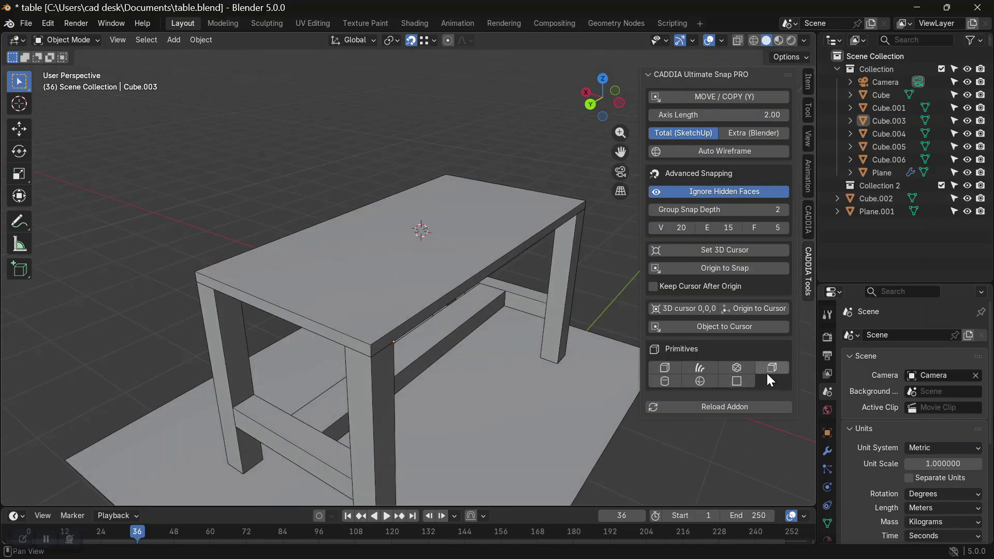
Add a box primitive at the 3D cursor and size it to width 0.92, depth 0.92 and height 0.85
{"action": "left_click", "coordinate": [666, 367]}
{"action": "middle_click_drag", "start_coordinate": [512, 293], "coordinate": [495, 262]}
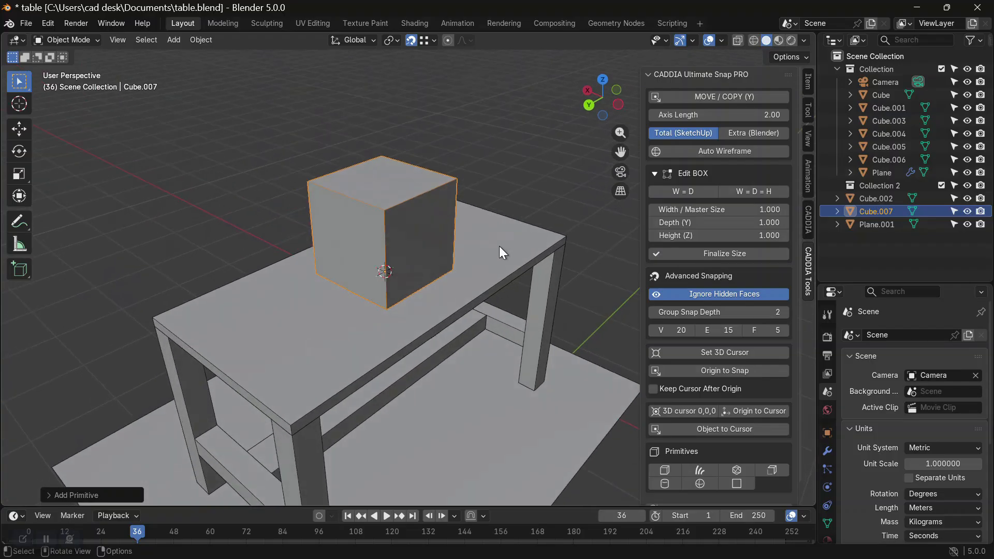
{"action": "left_click", "coordinate": [672, 173]}
{"action": "left_click", "coordinate": [685, 173]}
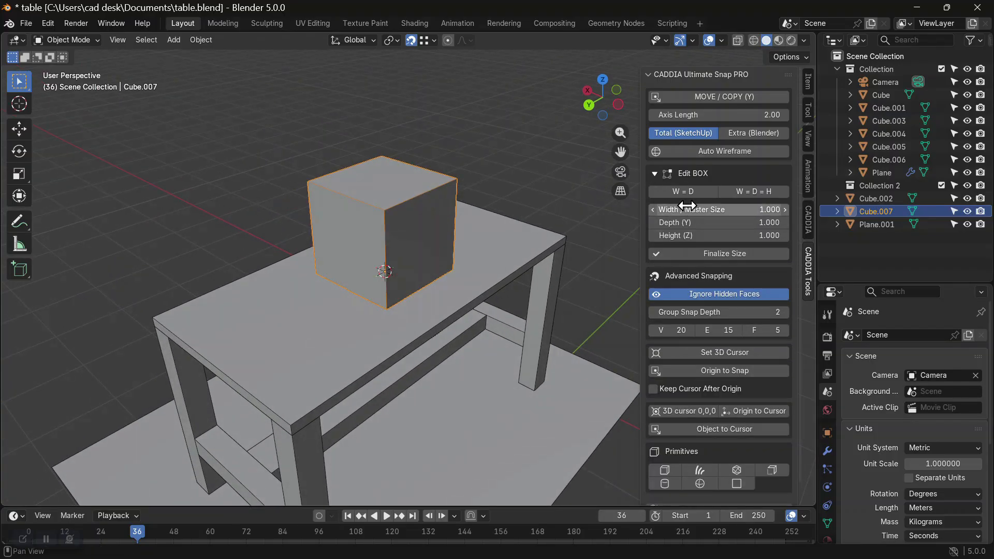
{"action": "left_click_drag", "start_coordinate": [698, 209], "coordinate": [688, 236]}
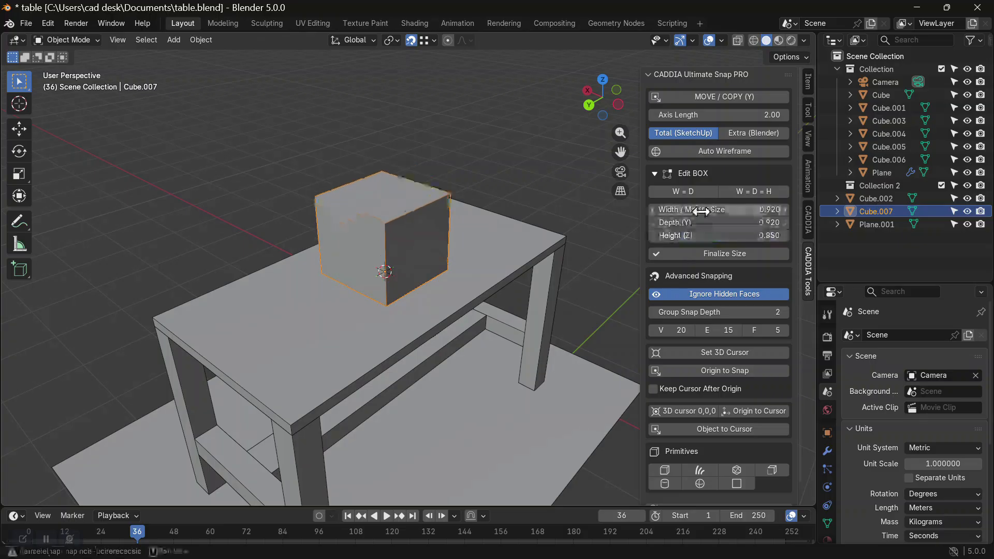
Link the box's width to its depth and set their shared size to 0.61
{"action": "left_click", "coordinate": [684, 192]}
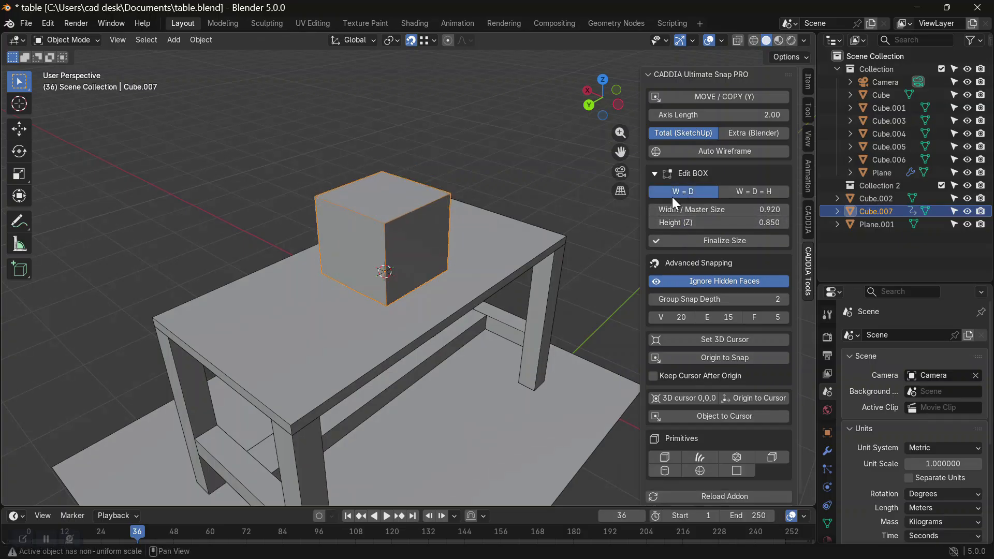
{"action": "mouse_move", "coordinate": [685, 209]}
{"action": "left_mouse_down"}
{"action": "mouse_move", "coordinate": [639, 210]}
{"action": "mouse_move", "coordinate": [738, 209]}
{"action": "mouse_move", "coordinate": [680, 209]}
{"action": "left_mouse_up"}
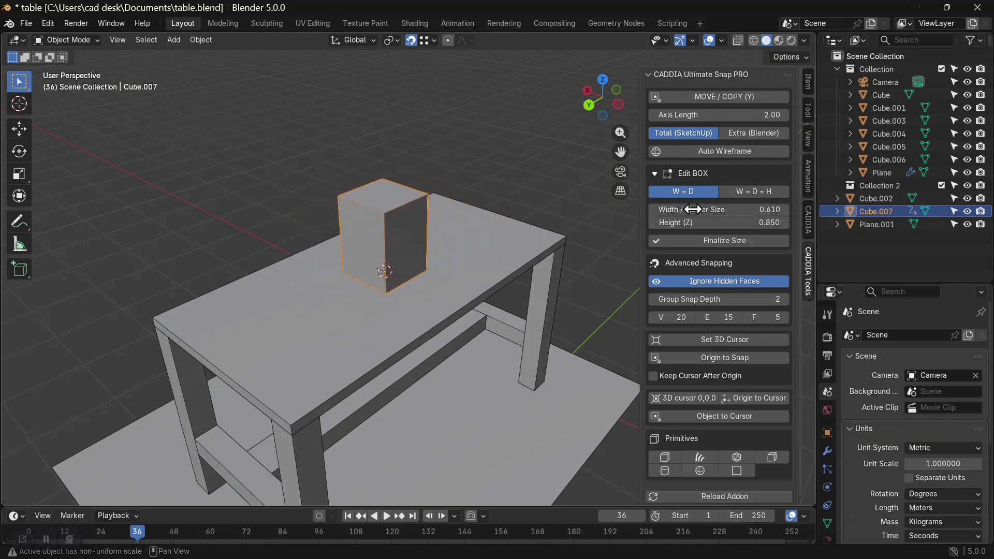
Try linking all three box dimensions, then return to linking only width and depth, with width 0.49 and height 0.23
{"action": "left_click", "coordinate": [755, 193]}
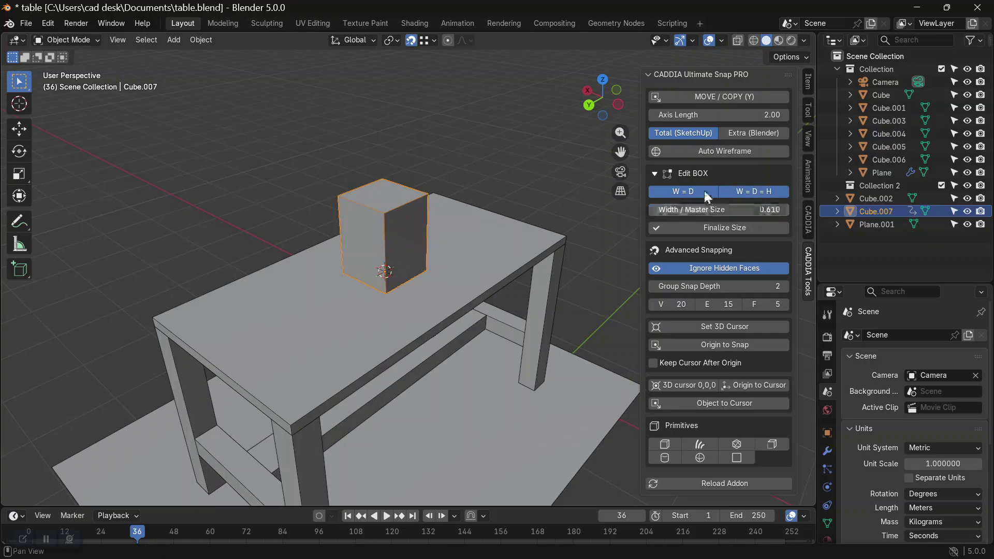
{"action": "left_click_drag", "start_coordinate": [739, 209], "coordinate": [702, 223]}
{"action": "left_click", "coordinate": [743, 196]}
Snap the box's origin to a point on its darker side face, near the far vertical edge
{"action": "scroll", "coordinate": [430, 270], "scroll_direction": "up", "scroll_amount": 4}
{"action": "middle_click_drag", "start_coordinate": [361, 266], "coordinate": [392, 213]}
{"action": "key", "text": "alt+a"}
{"action": "scroll", "coordinate": [443, 234], "scroll_direction": "up", "scroll_amount": 5}
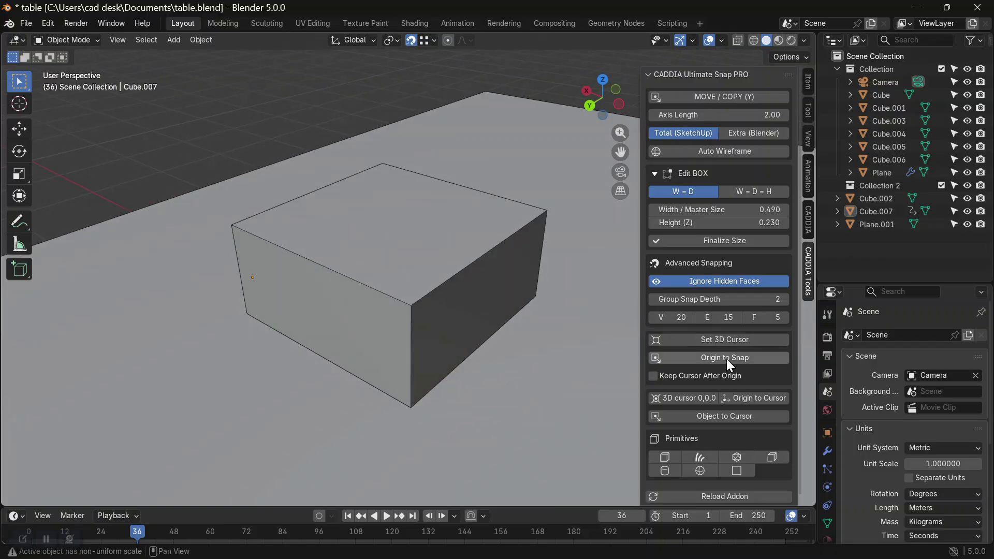
{"action": "left_click", "coordinate": [380, 265]}
{"action": "left_click", "coordinate": [670, 356]}
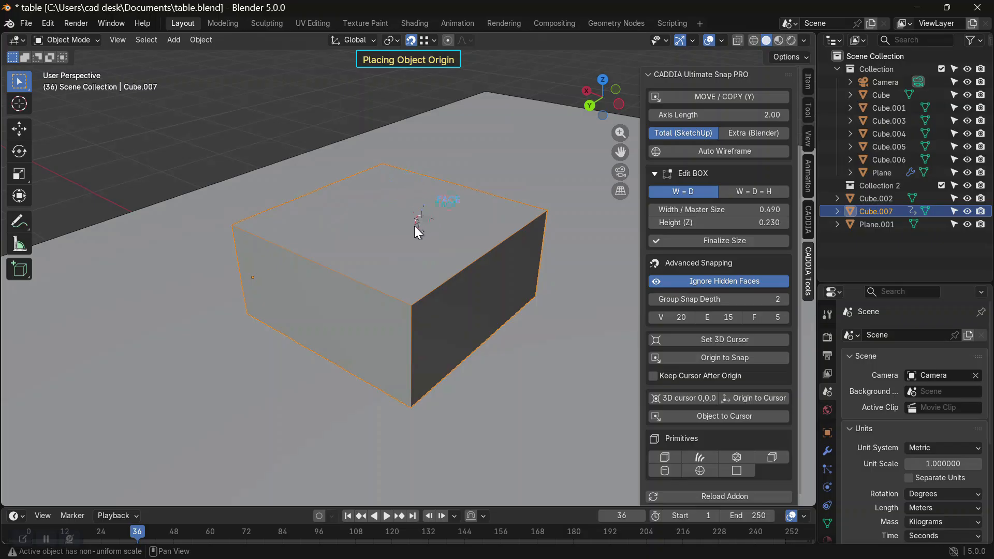
{"action": "left_click", "coordinate": [529, 263]}
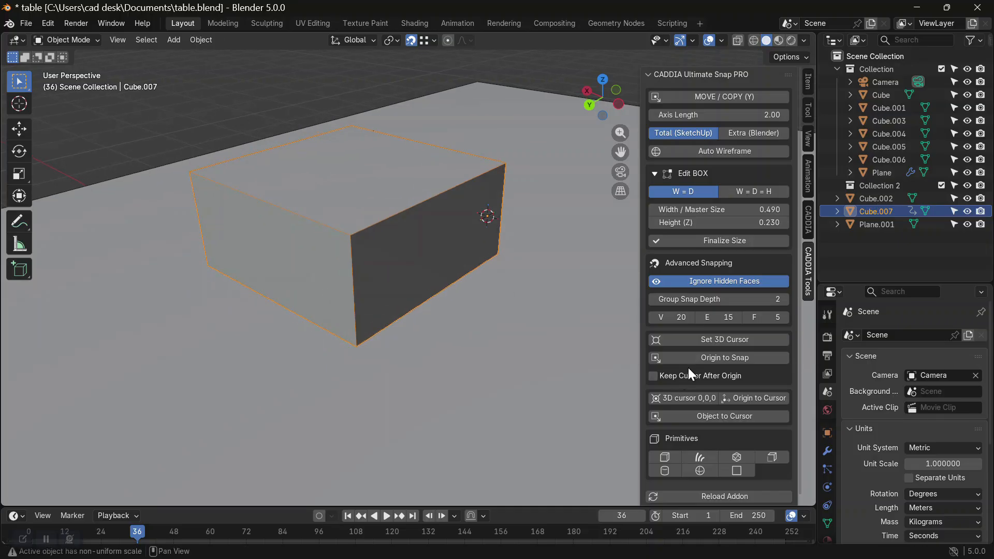
Place the 3D cursor at the centre of the box's top face and try snapping the origin to the same point
{"action": "left_click", "coordinate": [703, 339]}
{"action": "left_click", "coordinate": [350, 167]}
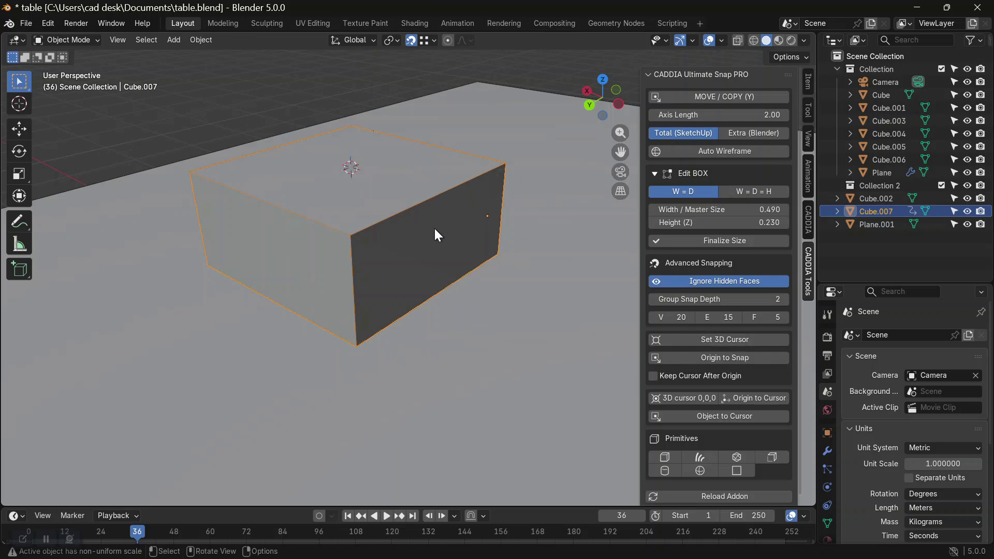
{"action": "left_click", "coordinate": [712, 362]}
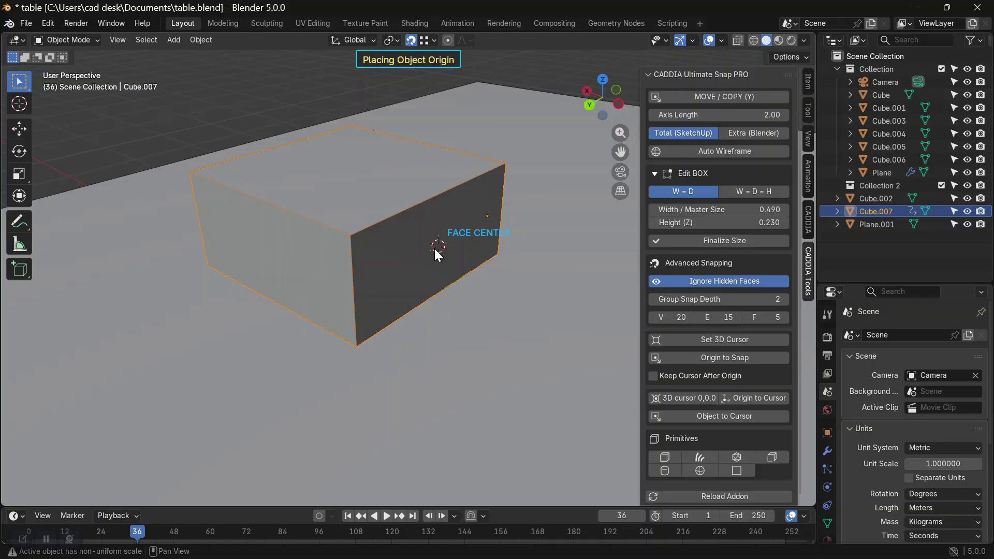
{"action": "left_click", "coordinate": [346, 166]}
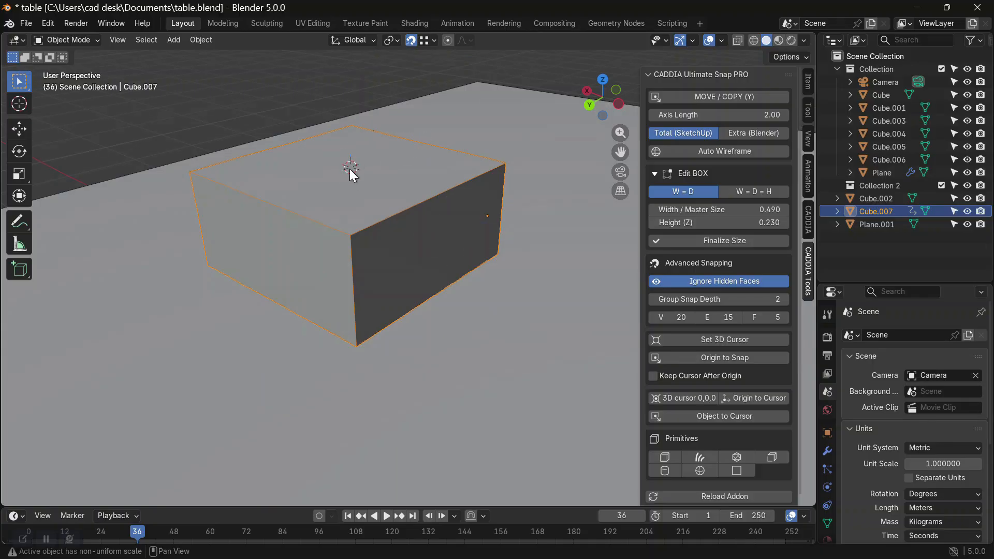
Keep the 3D cursor in place after origin changes and snap the box's origin to its darker side face's centre
{"action": "left_click", "coordinate": [653, 376]}
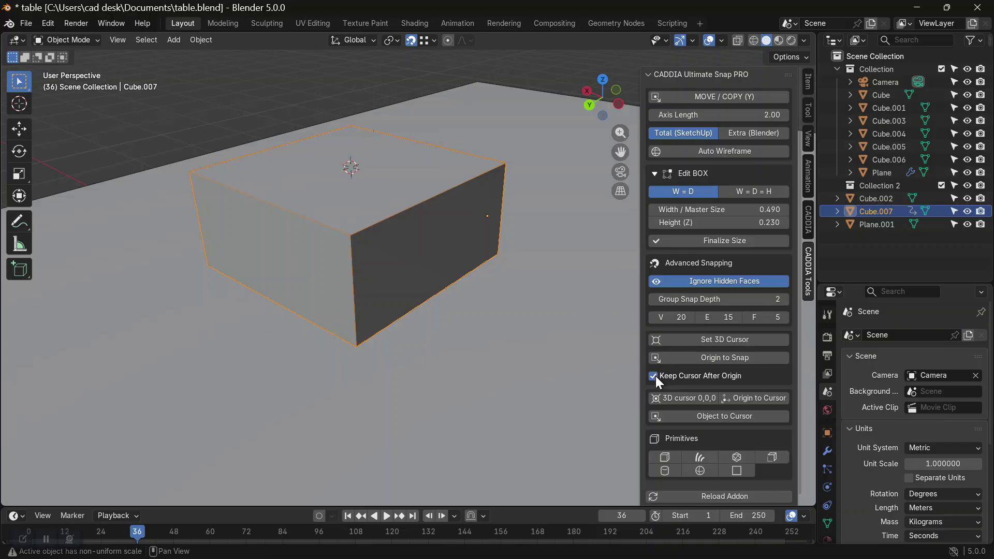
{"action": "left_click", "coordinate": [692, 358]}
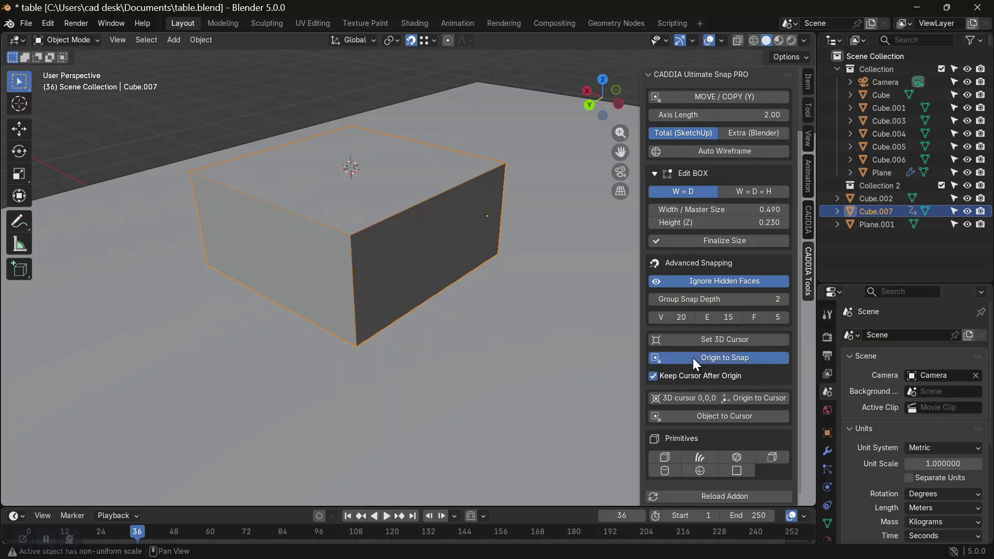
{"action": "left_click", "coordinate": [438, 241]}
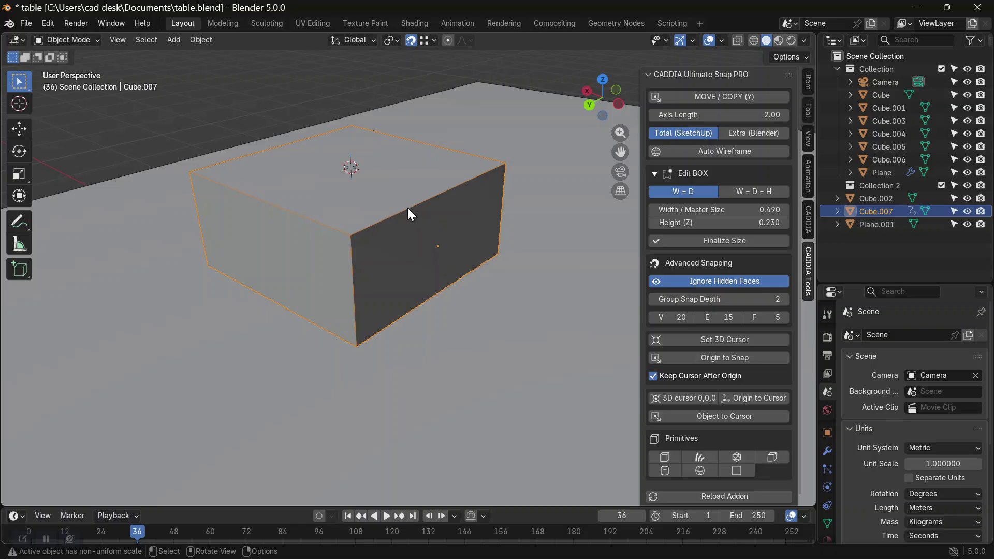
Add a thick plane primitive at the 3D cursor on the box's top face
{"action": "mouse_move", "coordinate": [341, 168]}
{"action": "middle_mouse_down"}
{"action": "mouse_move", "coordinate": [358, 177]}
{"action": "mouse_move", "coordinate": [348, 178]}
{"action": "middle_mouse_up"}
{"action": "scroll", "coordinate": [352, 187], "scroll_direction": "down", "scroll_amount": 6}
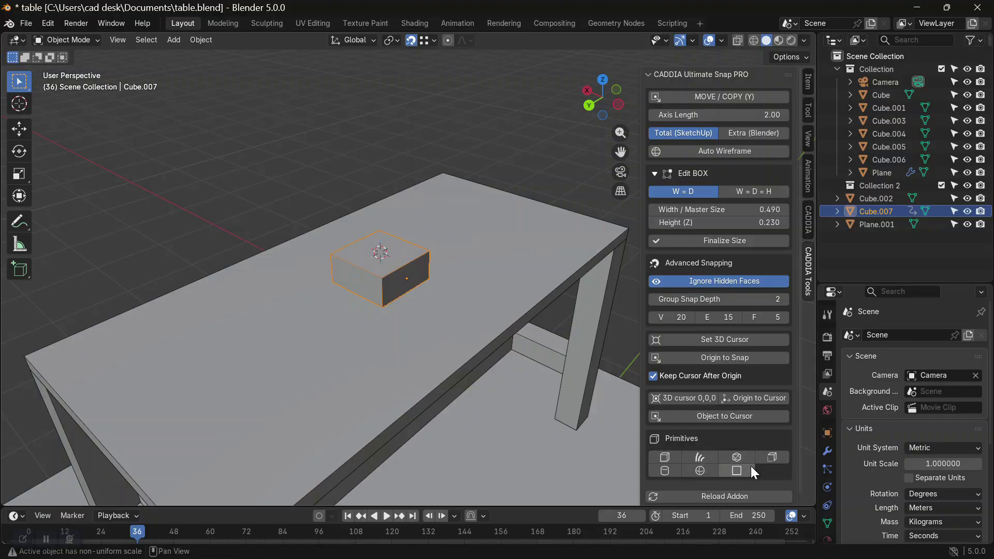
{"action": "left_click", "coordinate": [778, 459]}
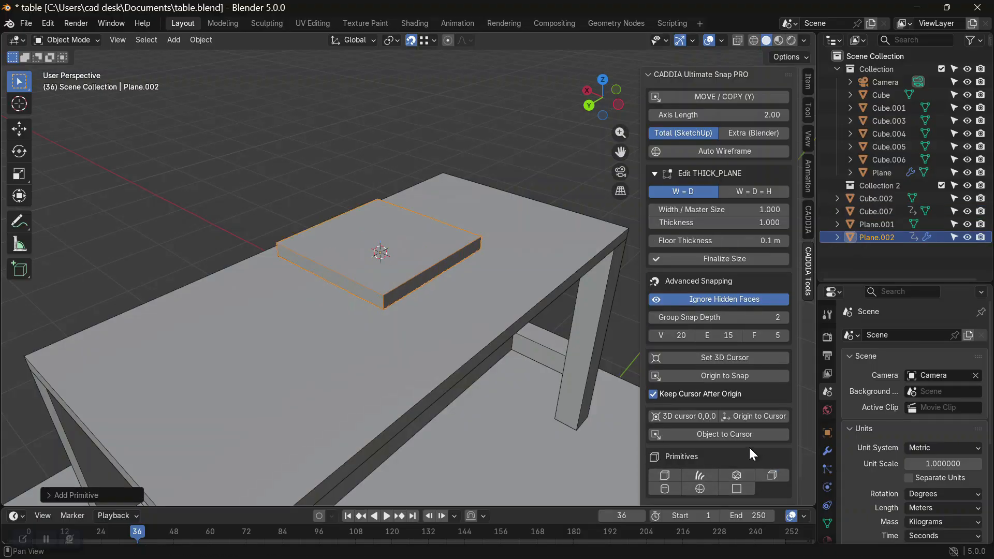
Unlink the thick plane's dimensions and set width and depth to 0.43 and thickness to 0.32
{"action": "left_click", "coordinate": [725, 196]}
{"action": "left_click_drag", "start_coordinate": [724, 209], "coordinate": [701, 236]}
{"action": "left_click", "coordinate": [743, 193]}
{"action": "scroll", "coordinate": [364, 291], "scroll_direction": "up", "scroll_amount": 6}
{"action": "middle_click_drag", "start_coordinate": [348, 271], "coordinate": [355, 260]}
{"action": "scroll", "coordinate": [354, 261], "scroll_direction": "down", "scroll_amount": 4}
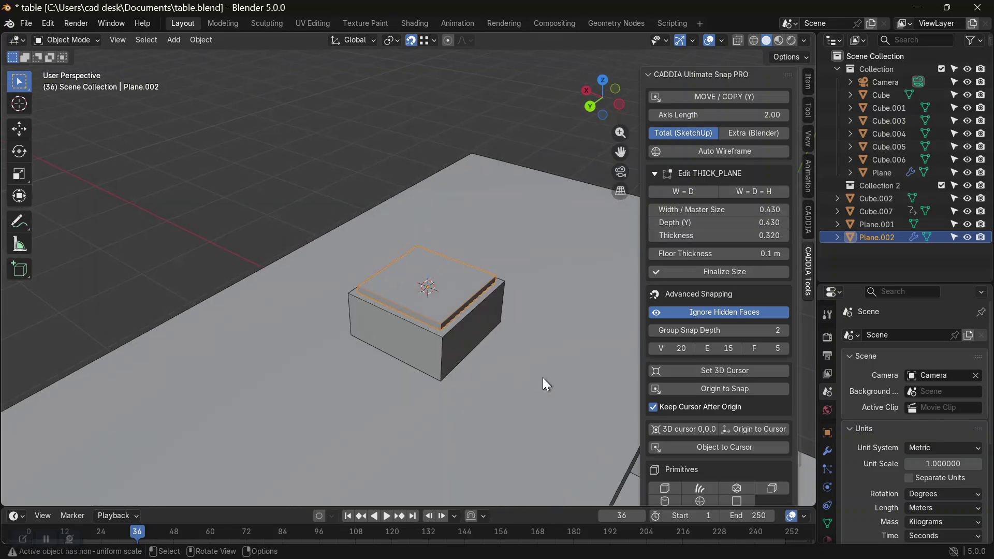
Place the 3D cursor in empty space beside the table and check its position from the back view
{"action": "left_click", "coordinate": [703, 371]}
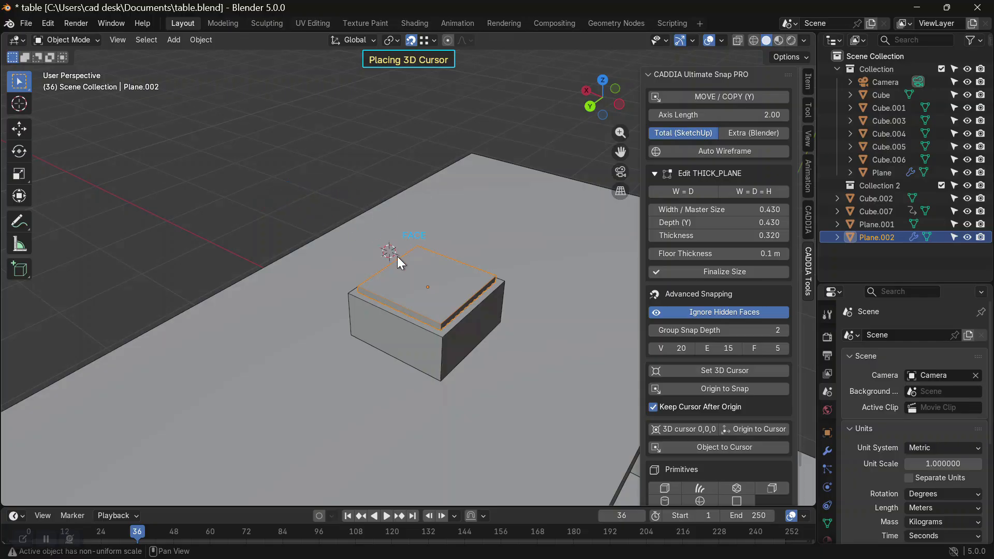
{"action": "middle_click_drag", "start_coordinate": [284, 213], "coordinate": [299, 162]}
{"action": "left_click", "coordinate": [357, 106]}
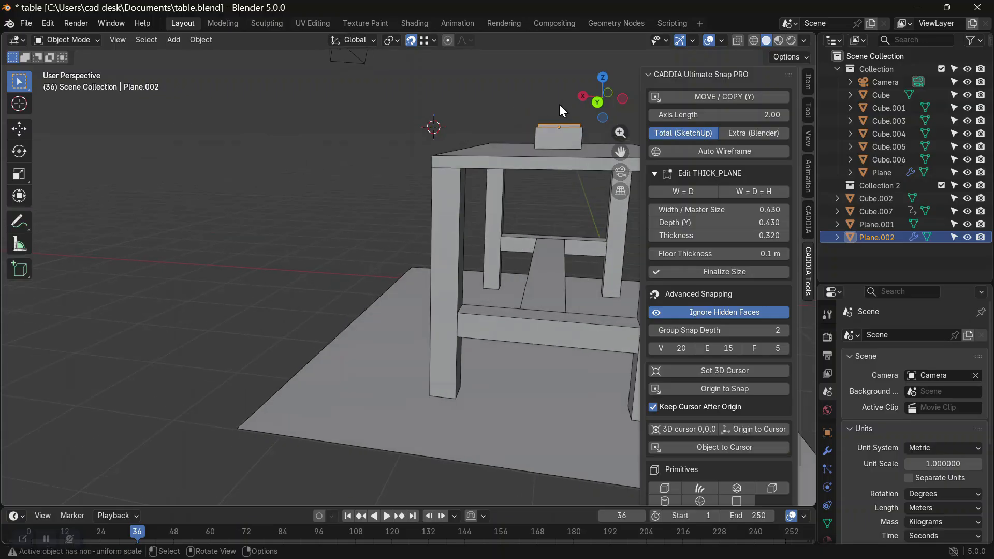
{"action": "left_click", "coordinate": [595, 102]}
{"action": "scroll", "coordinate": [546, 125], "scroll_direction": "up", "scroll_amount": 2}
{"action": "middle_click_drag", "start_coordinate": [474, 178], "coordinate": [324, 293], "text": "shift"}
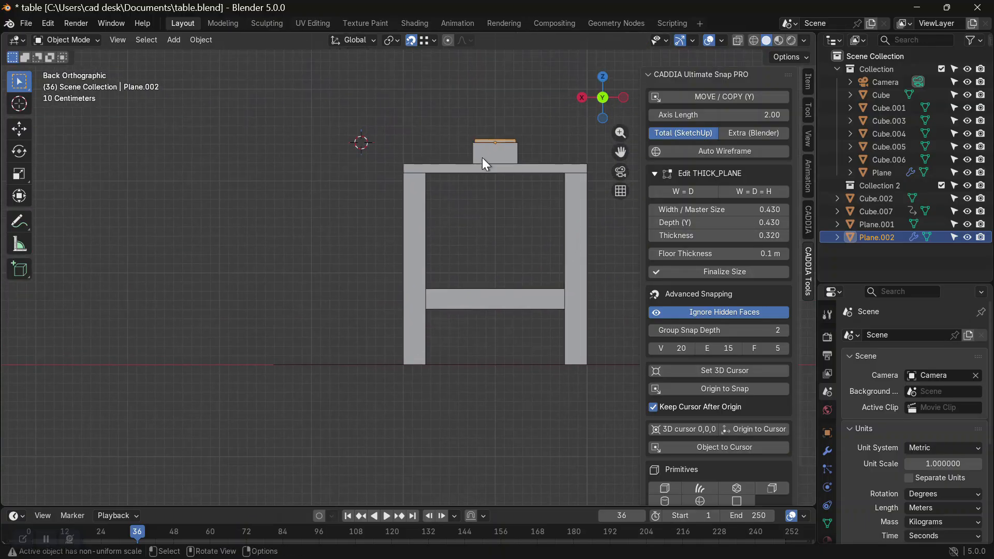
{"action": "middle_click_drag", "start_coordinate": [367, 148], "coordinate": [421, 207]}
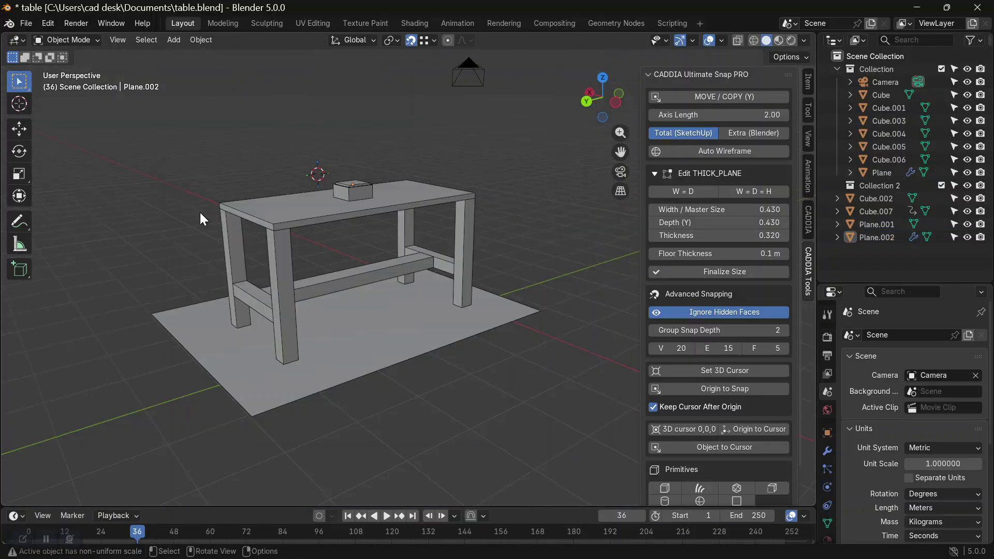
{"action": "middle_click_drag", "start_coordinate": [200, 212], "coordinate": [195, 197]}
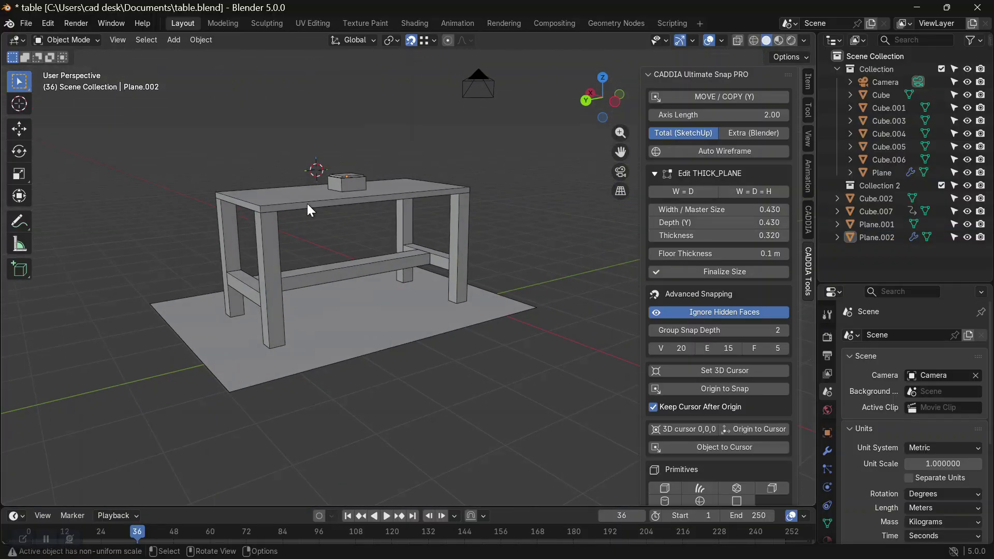
Delete the box and the thick plane from the tabletop
{"action": "middle_click_drag", "start_coordinate": [274, 207], "coordinate": [253, 199]}
{"action": "left_click", "coordinate": [309, 171]}
{"action": "key", "text": "Delete"}
Select all the table parts, leaving out the floor plane, and combine them into one group
{"action": "left_click_drag", "start_coordinate": [458, 156], "coordinate": [185, 262]}
{"action": "middle_click_drag", "start_coordinate": [190, 266], "coordinate": [236, 255]}
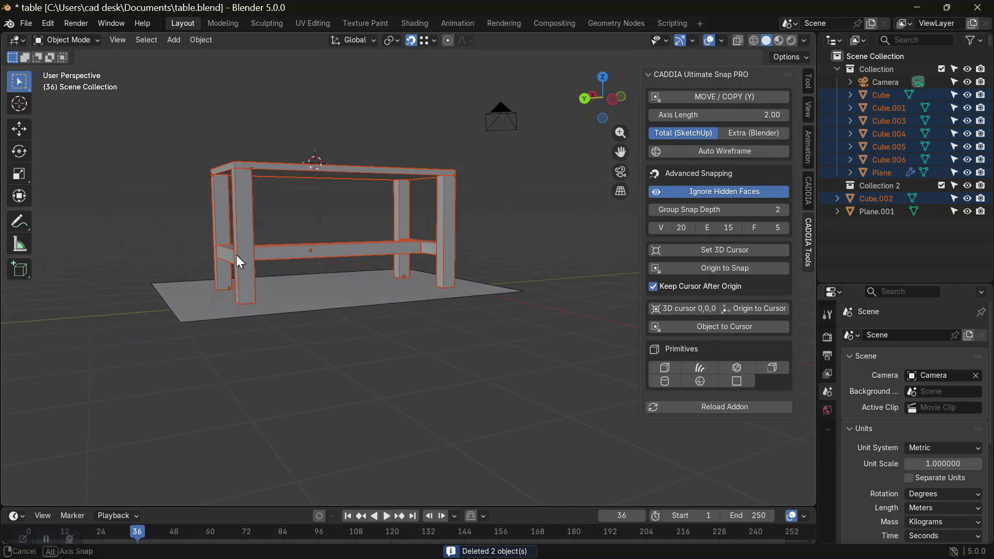
{"action": "key", "text": "ctrl+g"}
{"action": "middle_click_drag", "start_coordinate": [213, 267], "coordinate": [248, 241]}
Copy the table group along the Y axis, trying a distance of 8 m and then setting 5 m
{"action": "left_click", "coordinate": [292, 247]}
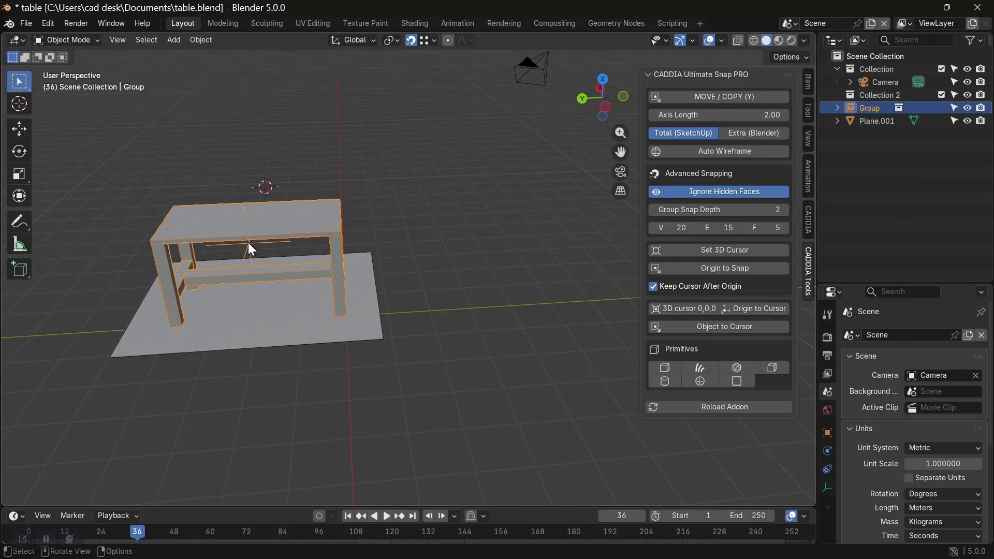
{"action": "key", "text": "y"}
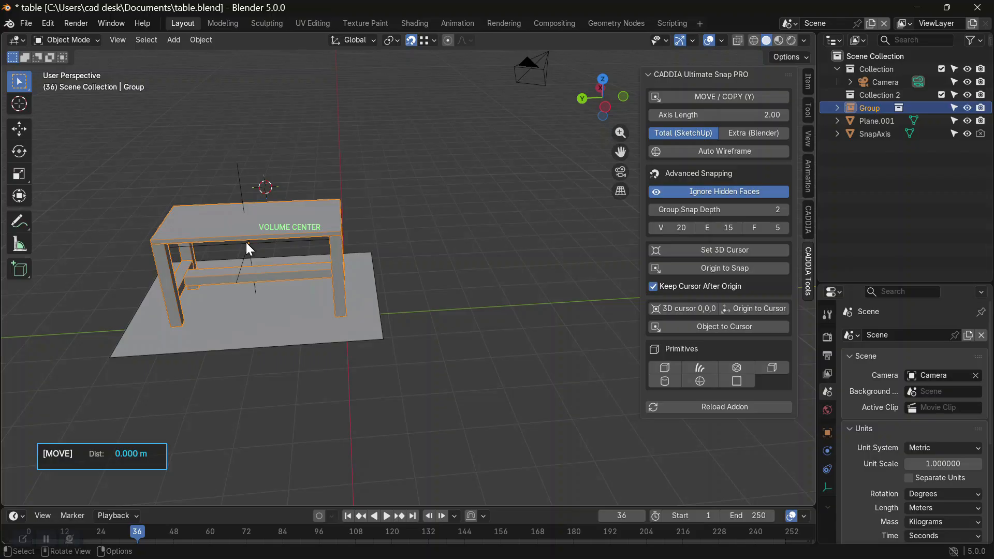
{"action": "key", "text": "ctrl"}
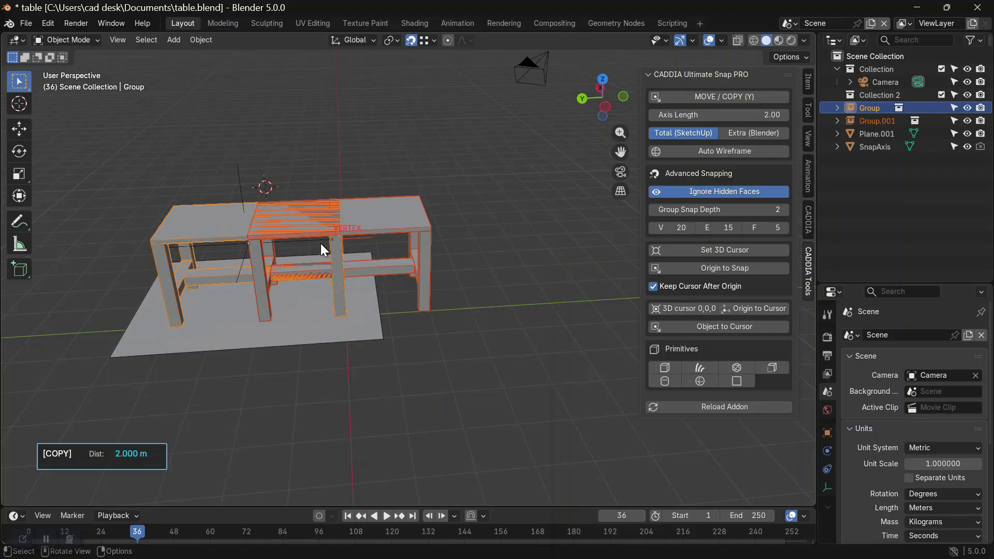
{"action": "middle_click_drag", "start_coordinate": [324, 241], "coordinate": [343, 229]}
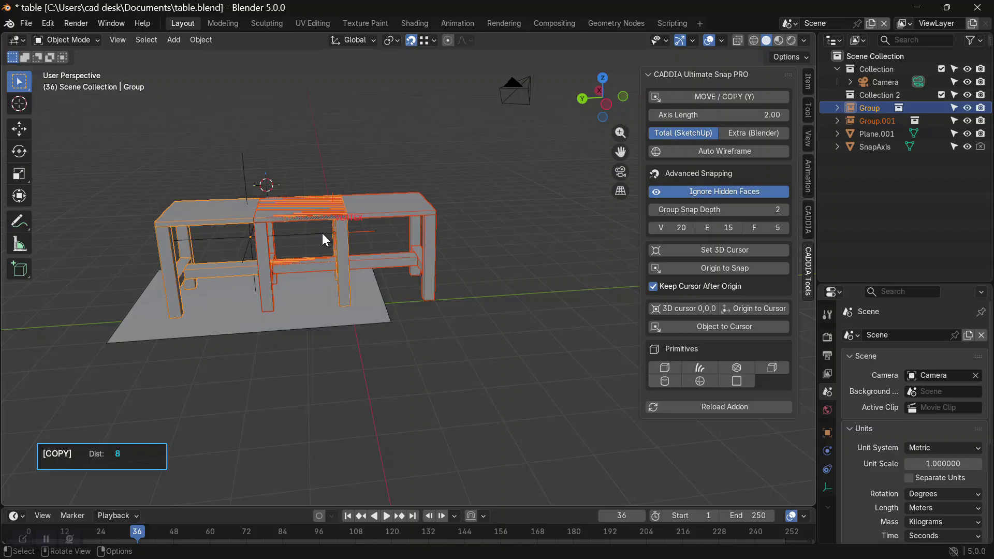
{"action": "key", "text": "Return"}
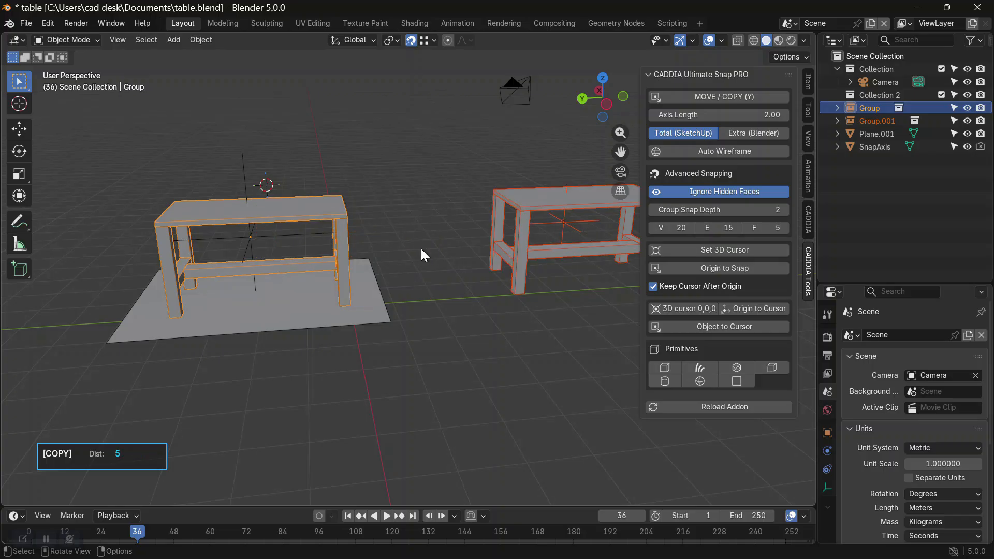
{"action": "key", "text": "Return"}
Apply a *3 multiplier to the copy to make a row of three evenly spaced tables
{"action": "key", "text": "shift"}
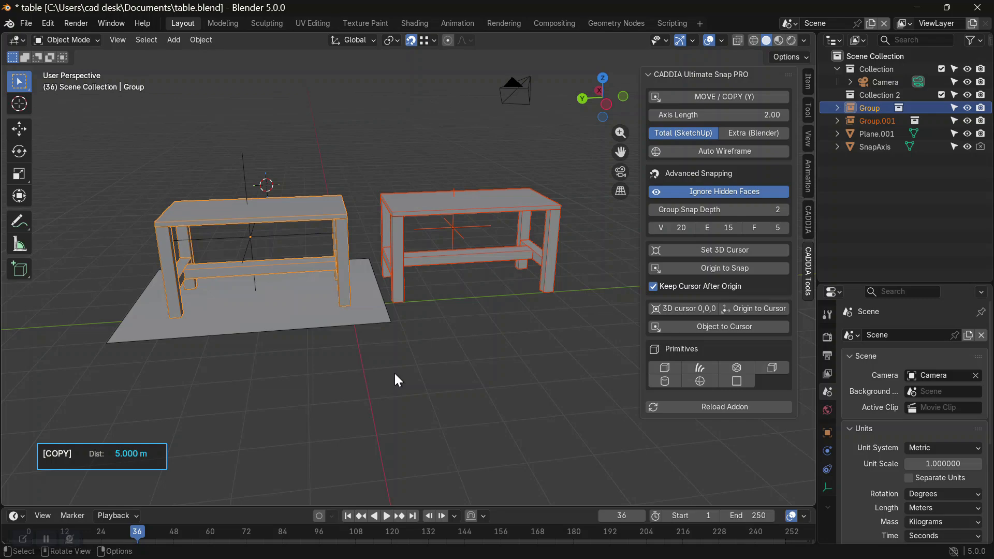
{"action": "type", "text": "*3"}
{"action": "key", "text": "Return"}
{"action": "scroll", "coordinate": [400, 368], "scroll_direction": "down", "scroll_amount": 1}
{"action": "middle_click_drag", "start_coordinate": [338, 331], "coordinate": [398, 328]}
Select the three tables and combine them into a single group
{"action": "left_click", "coordinate": [329, 352]}
{"action": "left_click_drag", "start_coordinate": [478, 214], "coordinate": [268, 296]}
{"action": "key", "text": "ctrl+g"}
{"action": "middle_click_drag", "start_coordinate": [269, 296], "coordinate": [405, 259]}
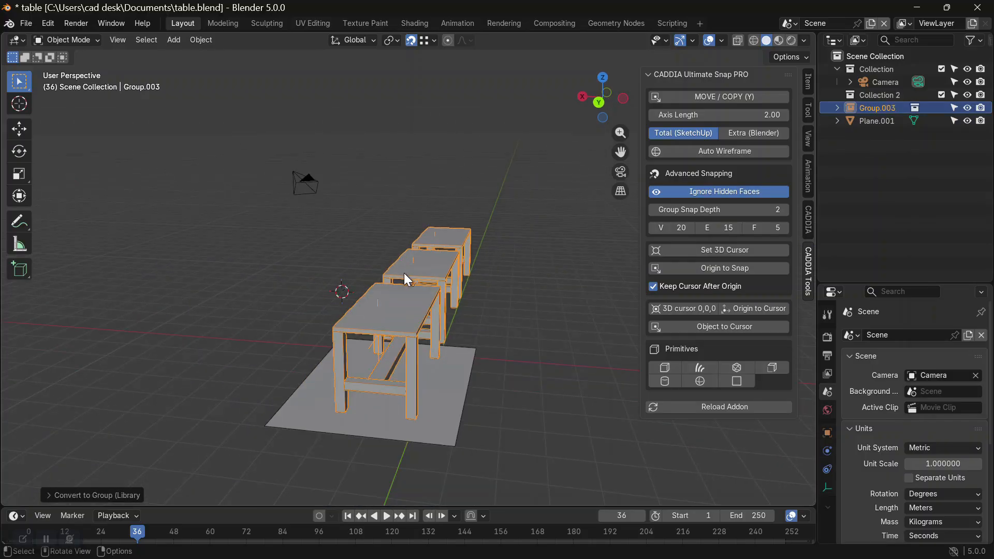
{"action": "key", "text": "y"}
{"action": "key", "text": "ctrl"}
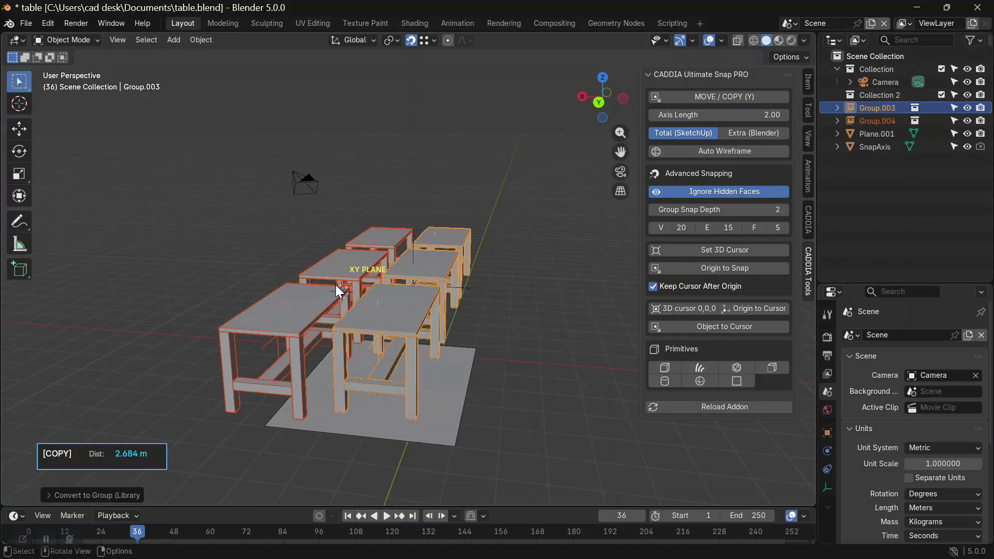
{"action": "middle_click_drag", "start_coordinate": [357, 284], "coordinate": [390, 284]}
{"action": "scroll", "coordinate": [390, 283], "scroll_direction": "up", "scroll_amount": 10}
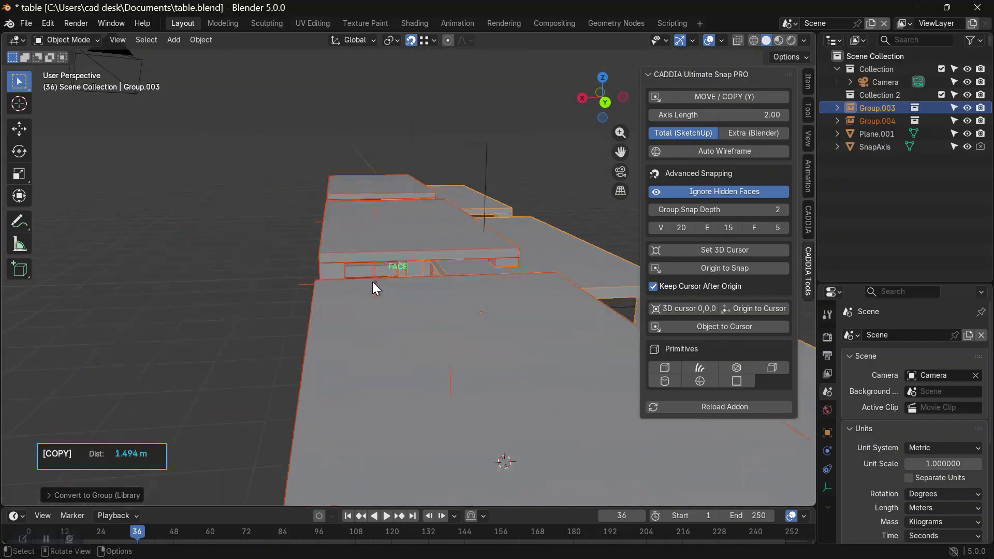
{"action": "key", "text": "Escape"}
{"action": "scroll", "coordinate": [355, 291], "scroll_direction": "down", "scroll_amount": 8}
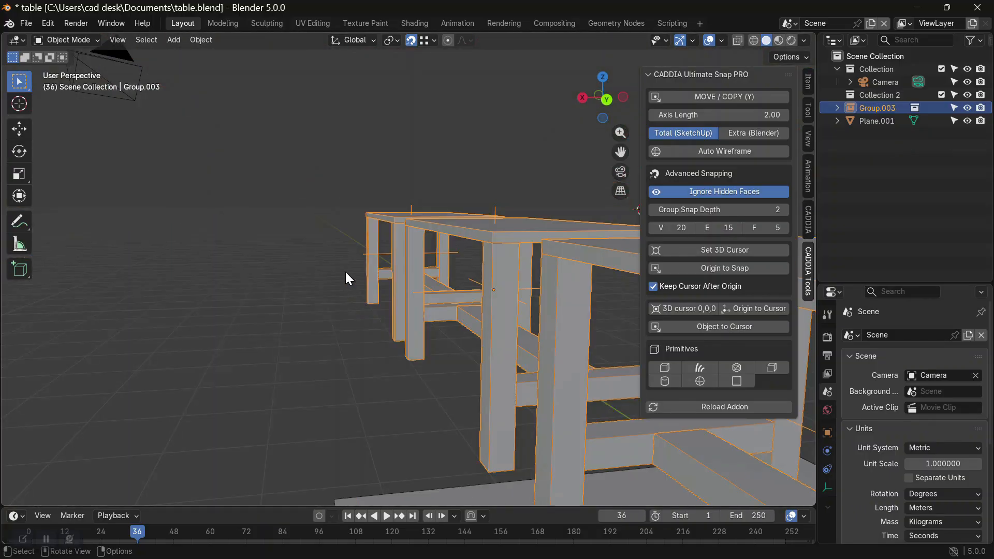
Turn on Auto Wireframe and copy the table row along the X axis at 4 m spacing, multiplied to give three rows
{"action": "middle_click_drag", "start_coordinate": [355, 253], "coordinate": [365, 256]}
{"action": "left_click", "coordinate": [707, 157]}
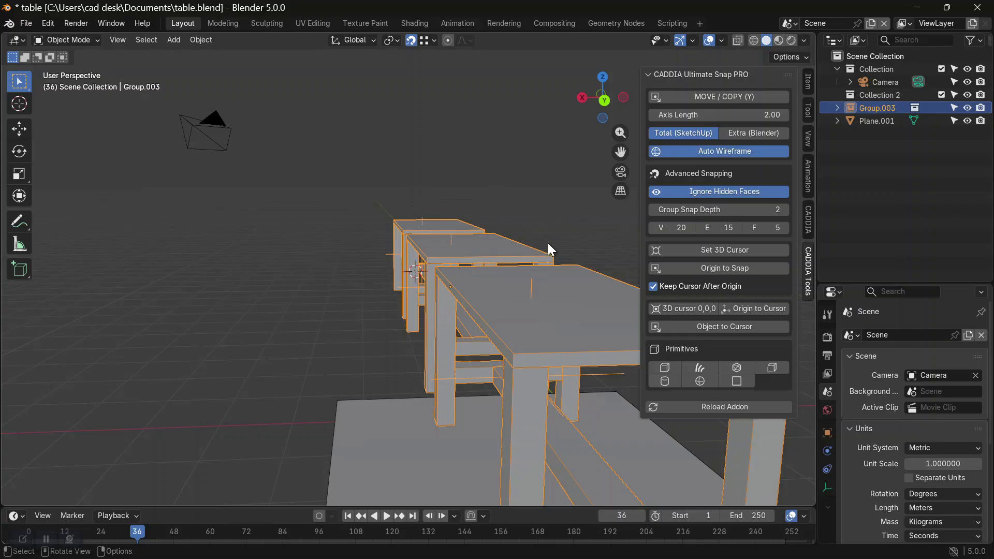
{"action": "key", "text": "y"}
{"action": "middle_click_drag", "start_coordinate": [414, 291], "coordinate": [443, 293]}
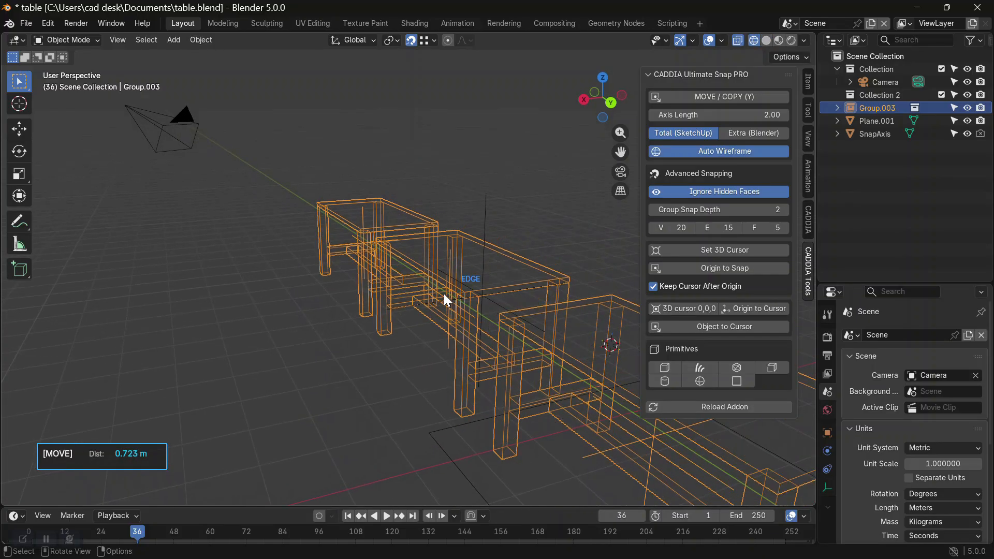
{"action": "key", "text": "ctrl"}
{"action": "middle_click_drag", "start_coordinate": [406, 308], "coordinate": [436, 312]}
{"action": "scroll", "coordinate": [437, 306], "scroll_direction": "down", "scroll_amount": 3}
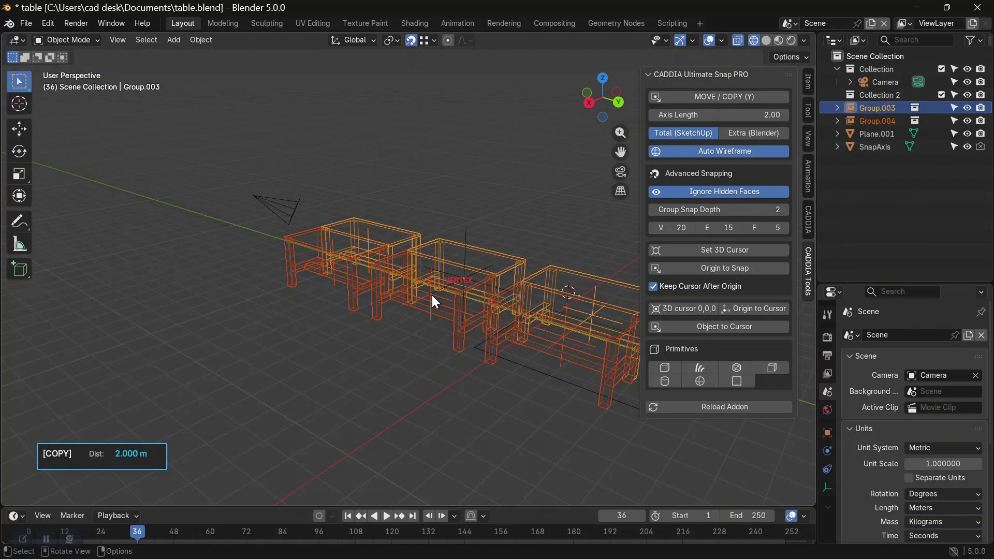
{"action": "type", "text": "4"}
{"action": "key", "text": "Return"}
{"action": "type", "text": "*"}
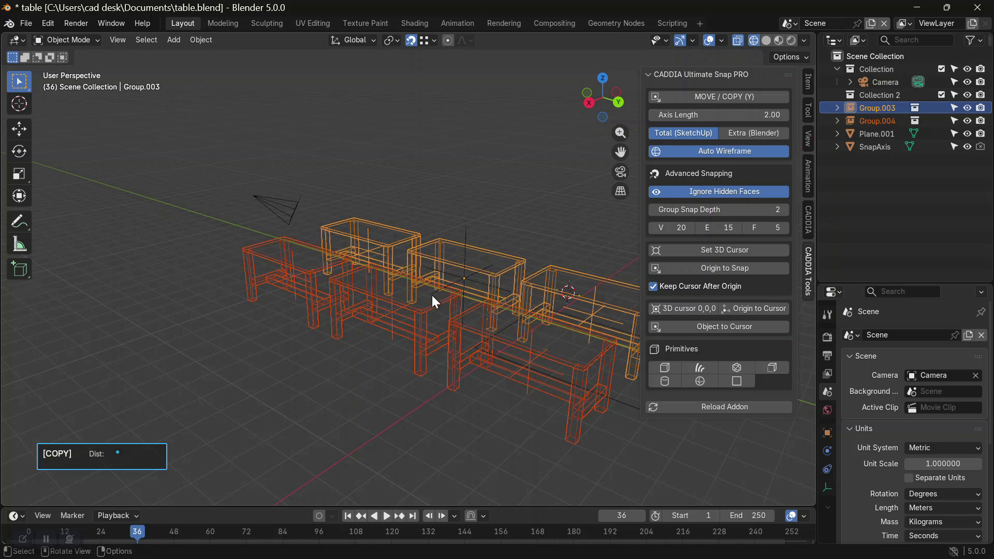
{"action": "key", "text": "Return"}
{"action": "scroll", "coordinate": [472, 301], "scroll_direction": "down", "scroll_amount": 1}
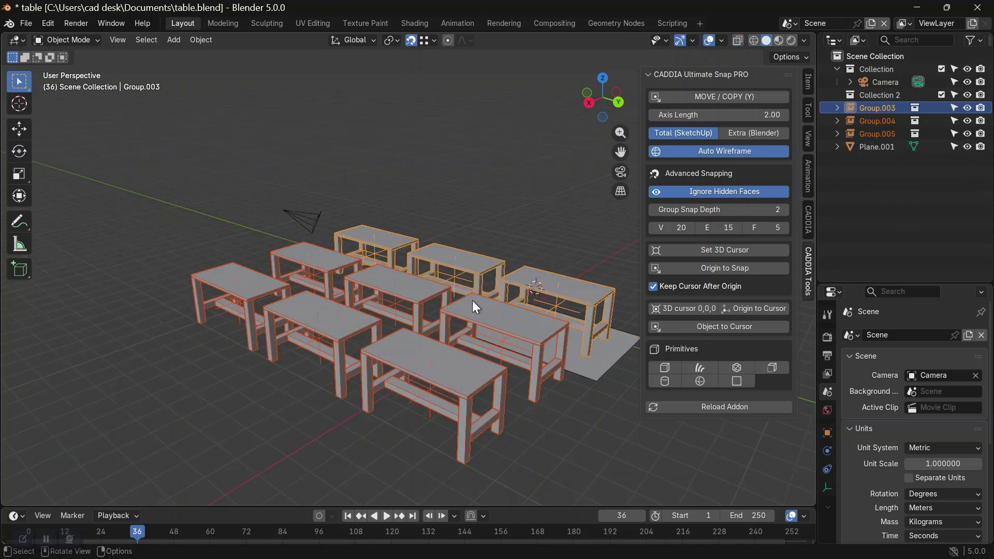
Select the grouped table rows in turn to check them, ending with the row that starts on the floor plane
{"action": "middle_click_drag", "start_coordinate": [472, 300], "coordinate": [359, 313]}
{"action": "left_click", "coordinate": [495, 279]}
{"action": "middle_click_drag", "start_coordinate": [453, 260], "coordinate": [450, 324], "text": "shift"}
{"action": "middle_click_drag", "start_coordinate": [440, 327], "coordinate": [457, 377]}
{"action": "left_click", "coordinate": [430, 306]}
{"action": "left_click", "coordinate": [387, 283]}
{"action": "left_click", "coordinate": [331, 262]}
{"action": "left_click", "coordinate": [399, 318]}
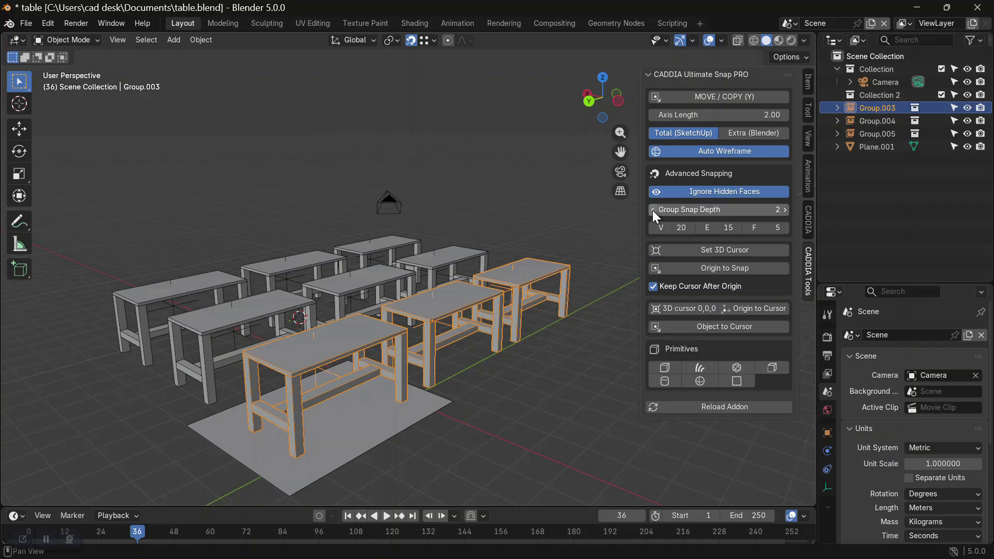
Set Group Snap Depth to 0 and try placing the 3D cursor on the tables
{"action": "left_click", "coordinate": [699, 252]}
{"action": "middle_click_drag", "start_coordinate": [250, 383], "coordinate": [291, 331]}
{"action": "scroll", "coordinate": [272, 320], "scroll_direction": "up", "scroll_amount": 2}
{"action": "scroll", "coordinate": [245, 342], "scroll_direction": "down", "scroll_amount": 1}
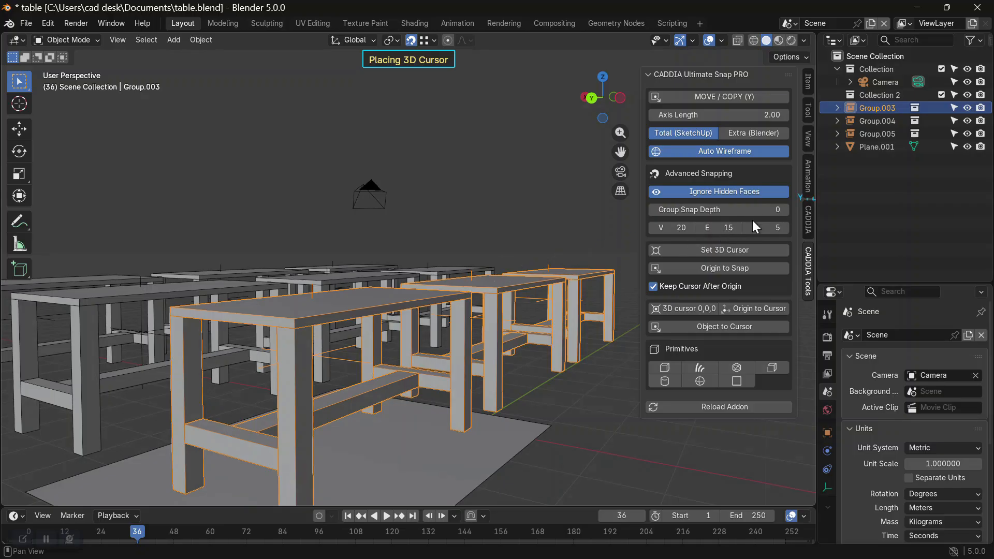
Set Group Snap Depth to 1, try snapping the 3D cursor to the grouped tables' faces and cancel the placement
{"action": "left_click", "coordinate": [784, 209]}
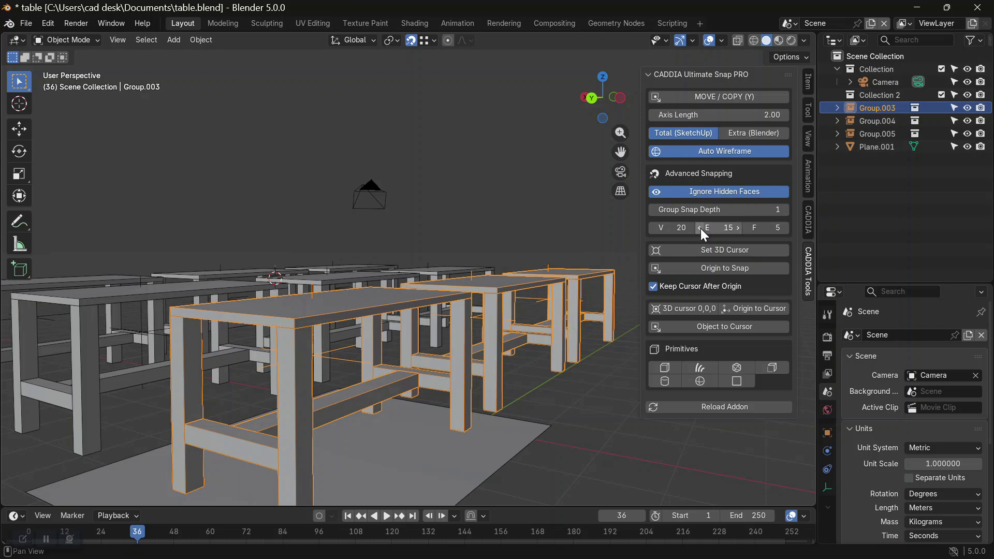
{"action": "left_click", "coordinate": [735, 250]}
{"action": "scroll", "coordinate": [293, 326], "scroll_direction": "down", "scroll_amount": 5}
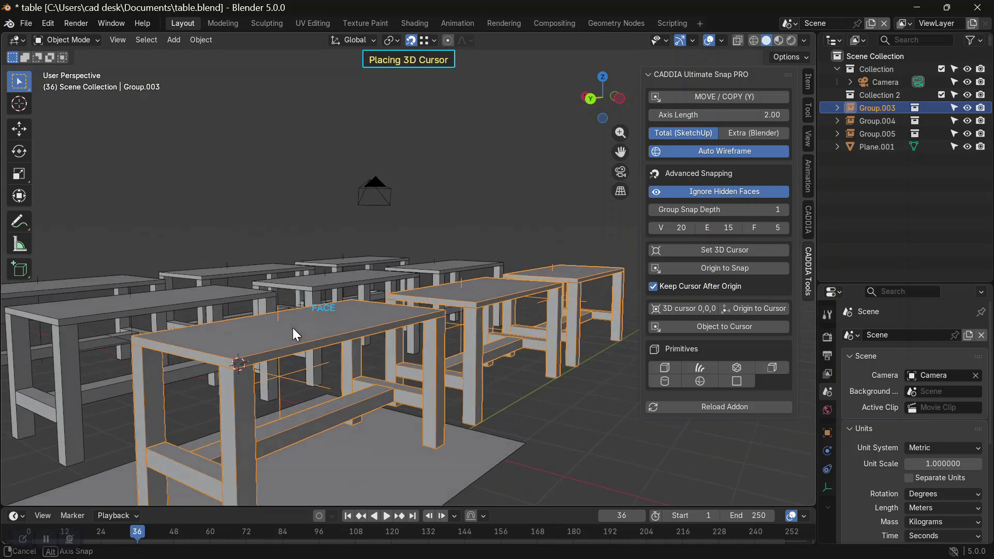
{"action": "scroll", "coordinate": [390, 324], "scroll_direction": "up", "scroll_amount": 2}
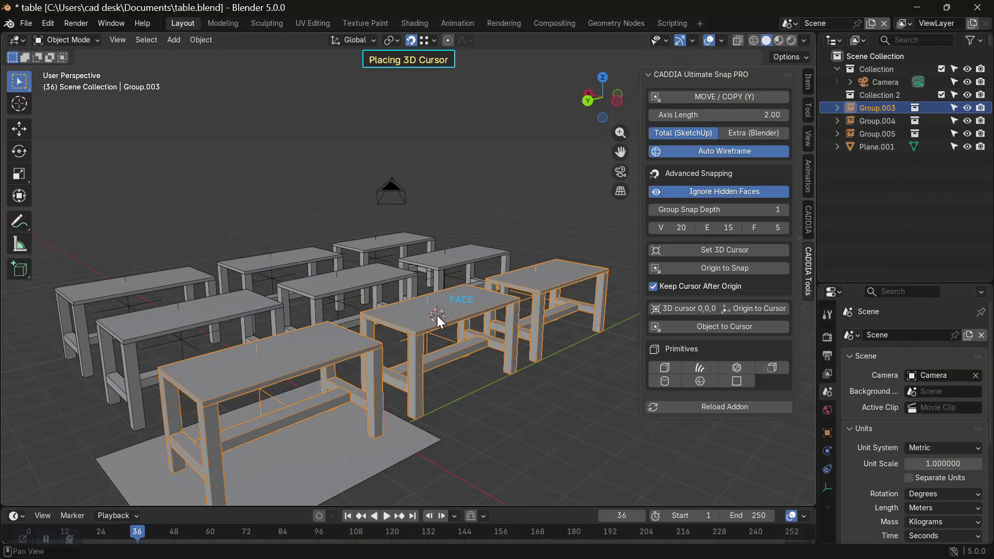
{"action": "key", "text": "Escape"}
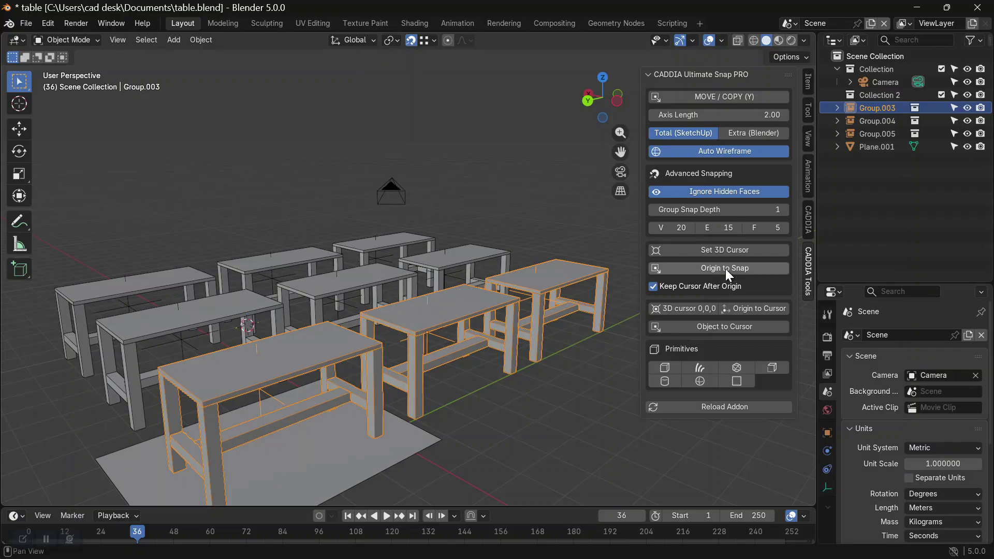
Set Group Snap Depth to 2 and try snapping the 3D cursor to the faces of the nested table groups
{"action": "left_click", "coordinate": [782, 210]}
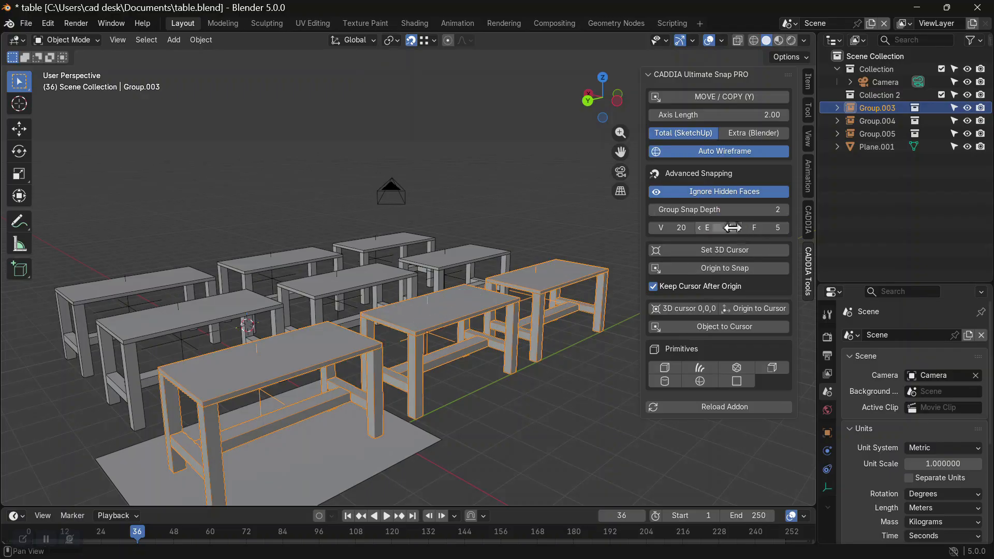
{"action": "left_click", "coordinate": [713, 249]}
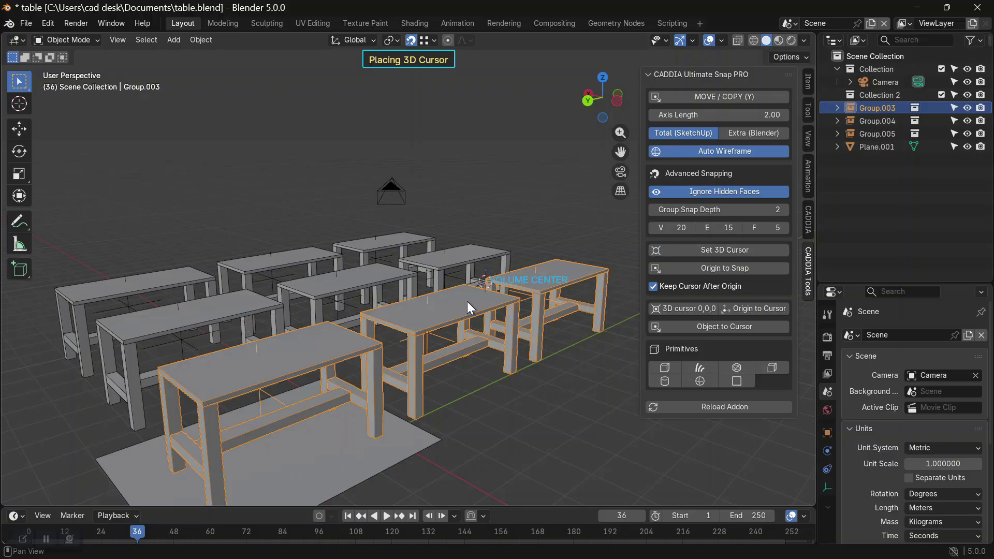
{"action": "scroll", "coordinate": [145, 414], "scroll_direction": "up", "scroll_amount": 2}
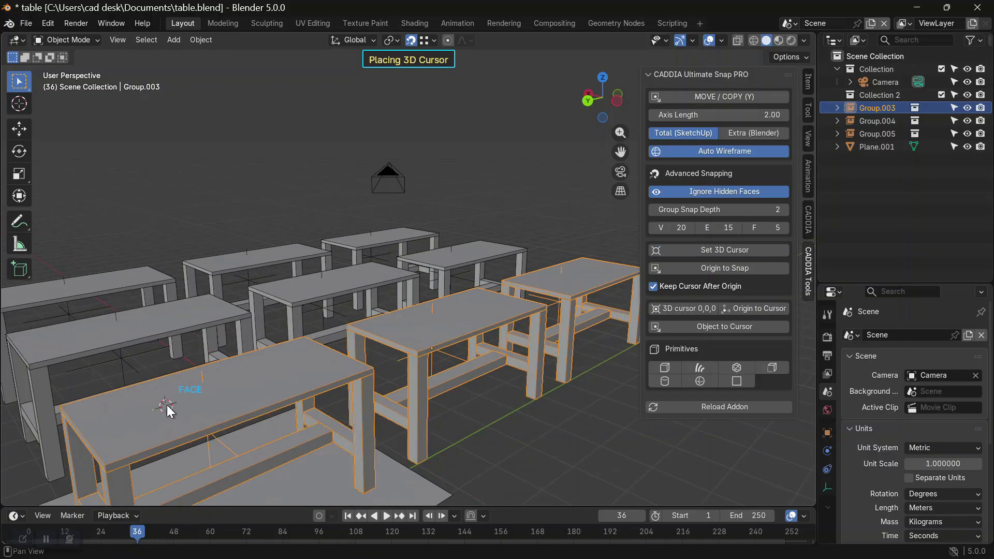
{"action": "scroll", "coordinate": [297, 327], "scroll_direction": "up", "scroll_amount": 3}
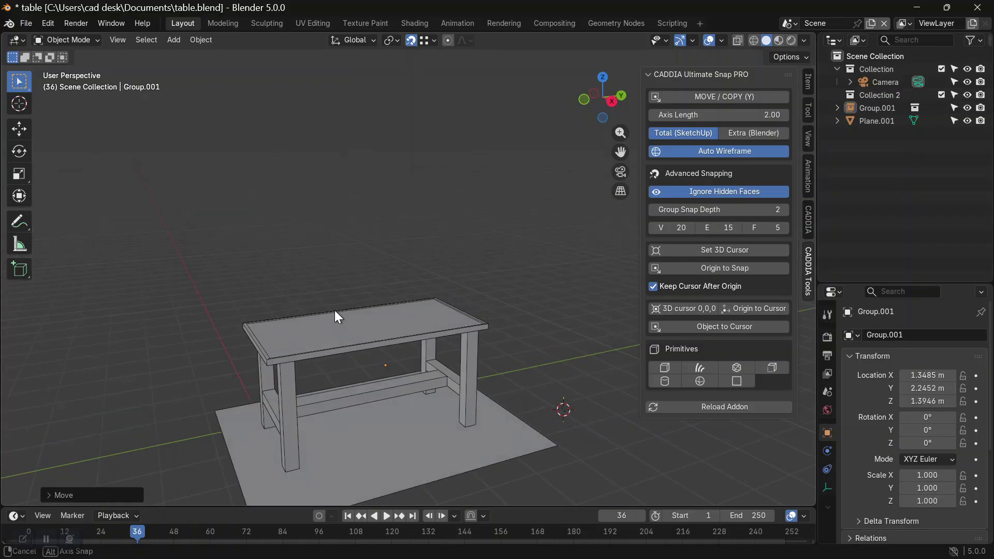
{"action": "middle_click_drag", "start_coordinate": [335, 311], "coordinate": [317, 286]}
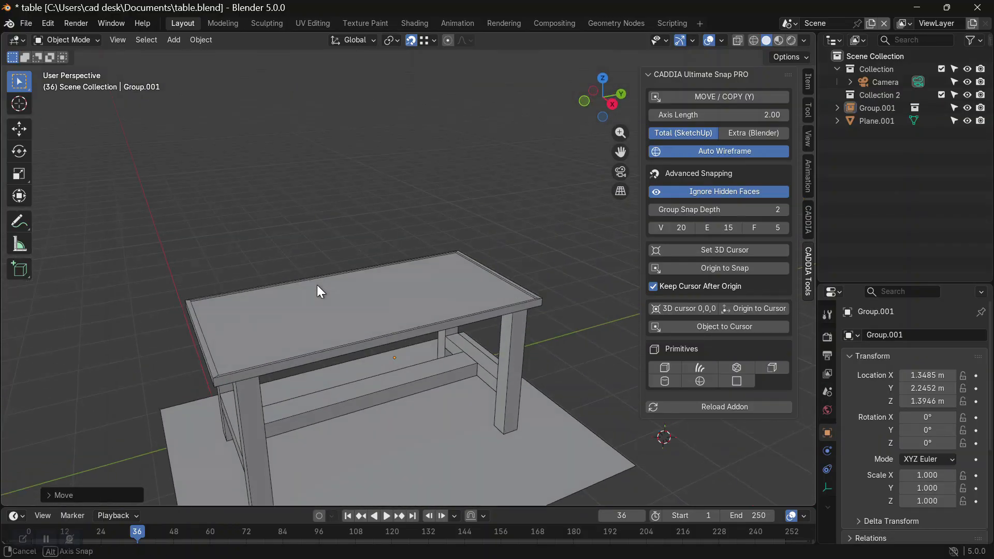
Delete the table group and the floor plane, and reset the 3D cursor to the world origin
{"action": "left_click", "coordinate": [336, 309]}
{"action": "key", "text": "Delete"}
{"action": "middle_click_drag", "start_coordinate": [355, 284], "coordinate": [358, 256]}
{"action": "left_click", "coordinate": [683, 308]}
{"action": "left_click", "coordinate": [451, 403]}
{"action": "key", "text": "Delete"}
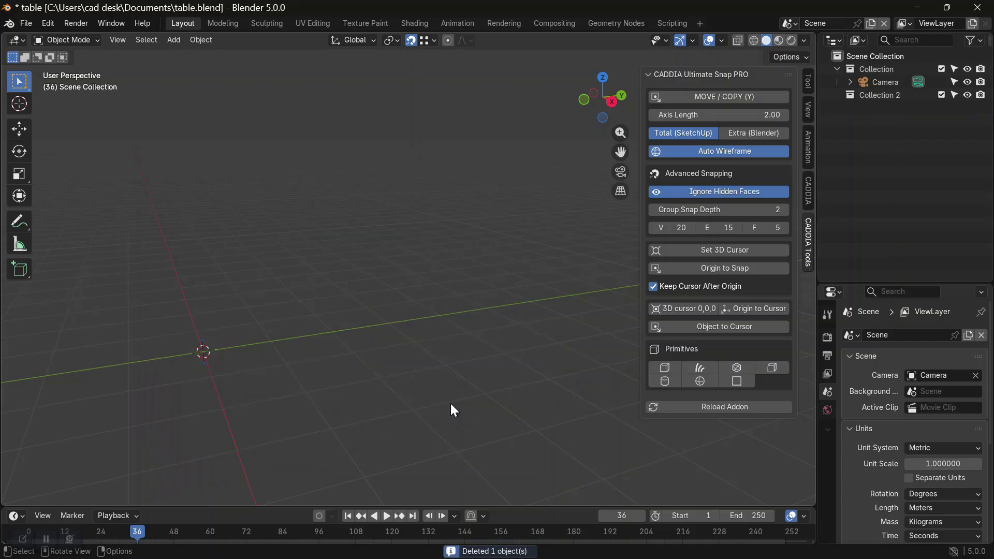
Add a box primitive at the 3D cursor and array three independent copies of it along the Y axis, 2 m apart
{"action": "left_click", "coordinate": [682, 364]}
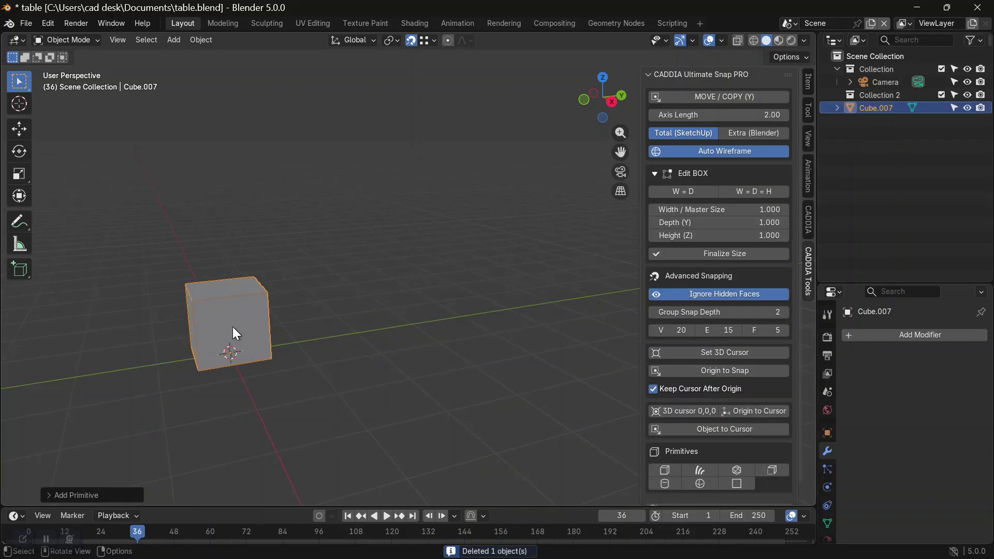
{"action": "key", "text": "y"}
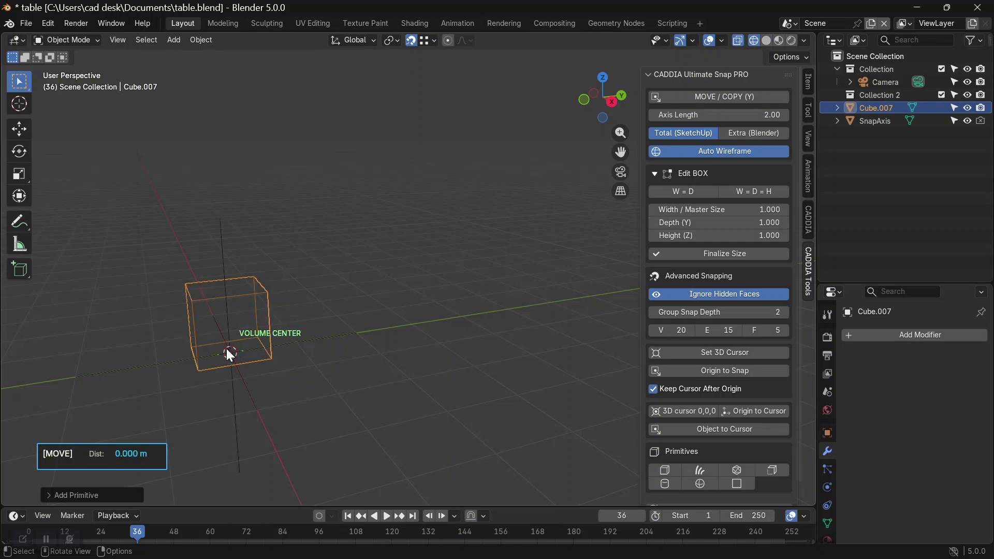
{"action": "left_click", "coordinate": [225, 349]}
{"action": "key", "text": "ctrl"}
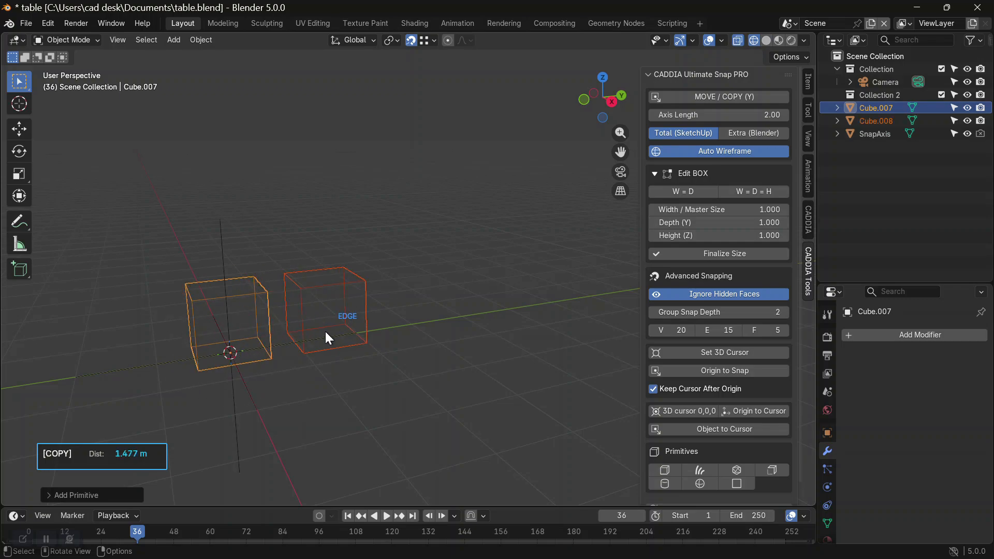
{"action": "key", "text": "Return"}
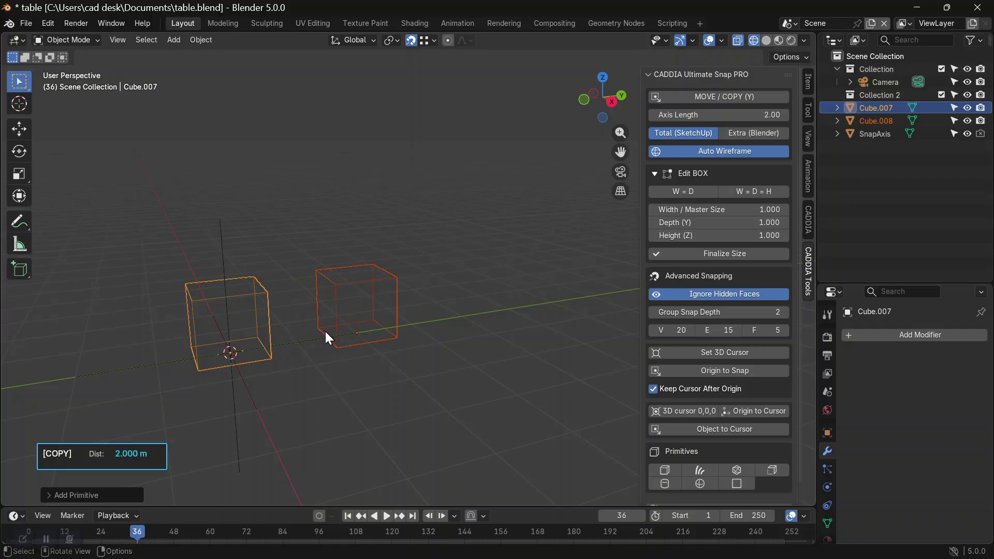
{"action": "type", "text": "*3"}
{"action": "key", "text": "Return"}
{"action": "scroll", "coordinate": [325, 331], "scroll_direction": "down", "scroll_amount": 2}
Edit the original box's mesh by moving its outer upper vertices outward along the Y axis to slant that side, and return to Object Mode
{"action": "left_click", "coordinate": [277, 312]}
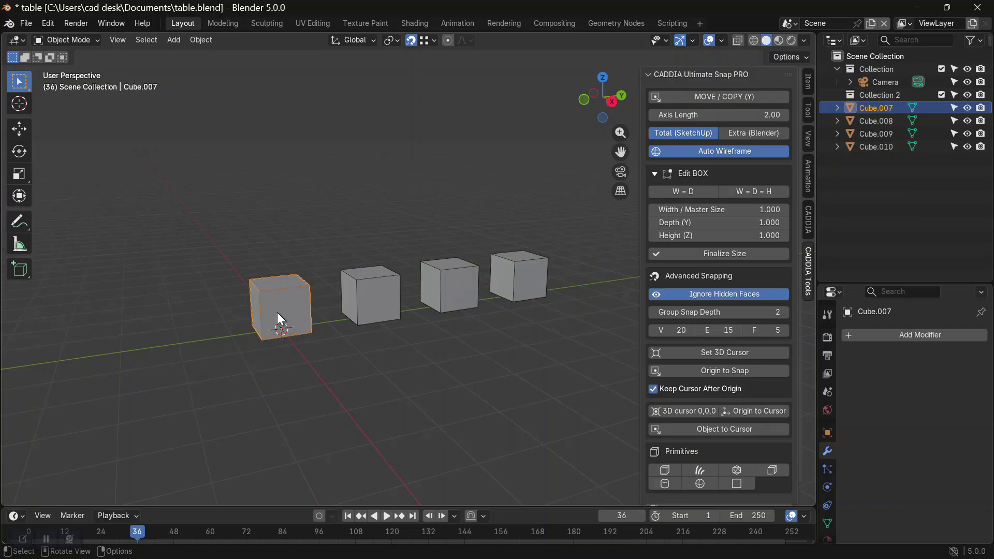
{"action": "key", "text": "Tab"}
{"action": "left_click_drag", "start_coordinate": [243, 271], "coordinate": [271, 296]}
{"action": "middle_click_drag", "start_coordinate": [272, 295], "coordinate": [193, 287]}
{"action": "key", "text": "a"}
{"action": "left_click", "coordinate": [102, 39]}
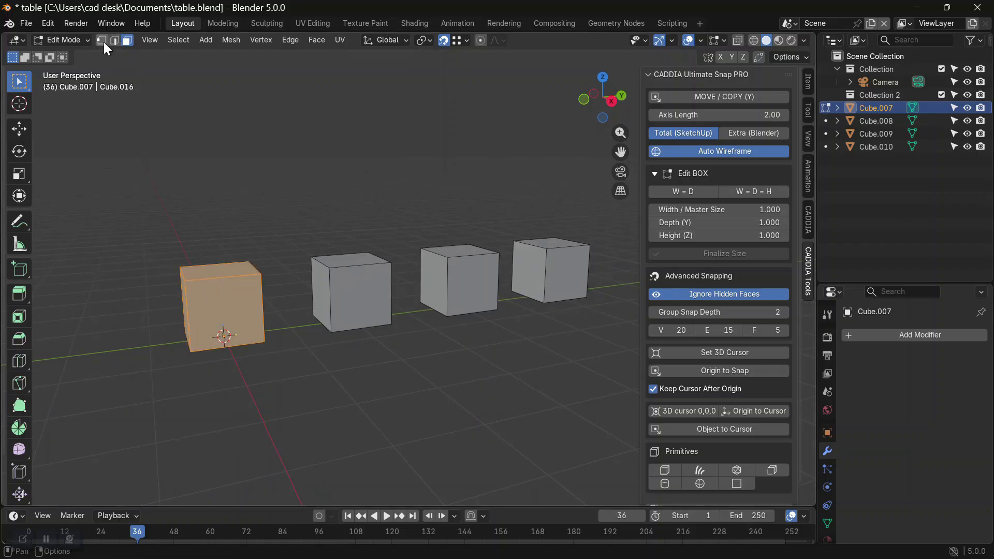
{"action": "left_click_drag", "start_coordinate": [147, 215], "coordinate": [200, 284]}
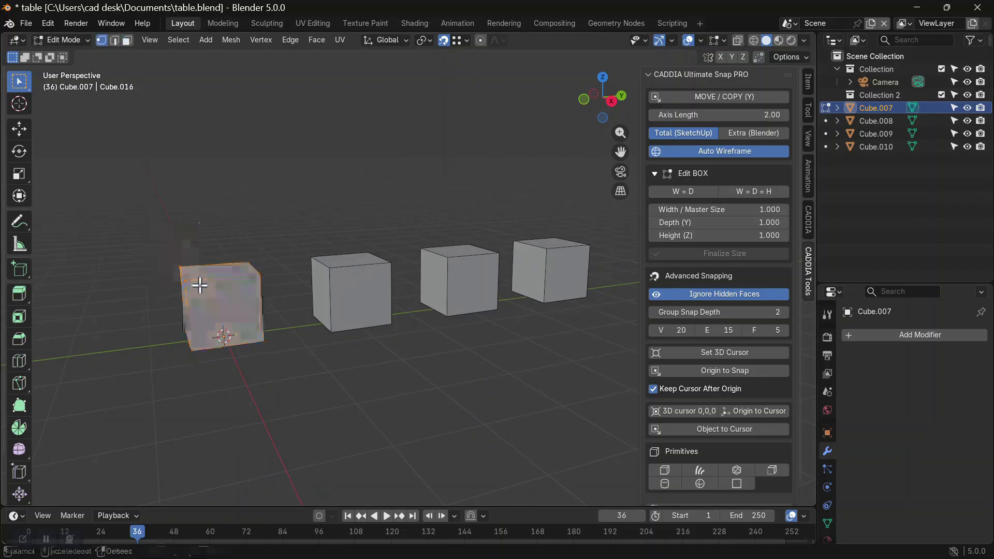
{"action": "key", "text": "g"}
{"action": "left_click", "coordinate": [166, 268]}
{"action": "key", "text": "Tab"}
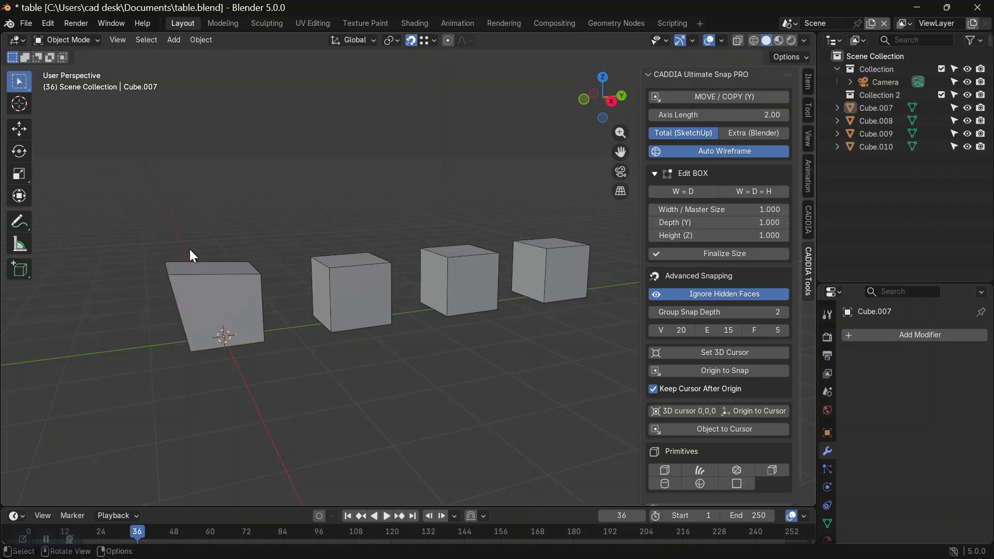
Place the 3D cursor on the X axis in front of the slanted box and add a new box primitive there
{"action": "scroll", "coordinate": [185, 245], "scroll_direction": "down", "scroll_amount": 4}
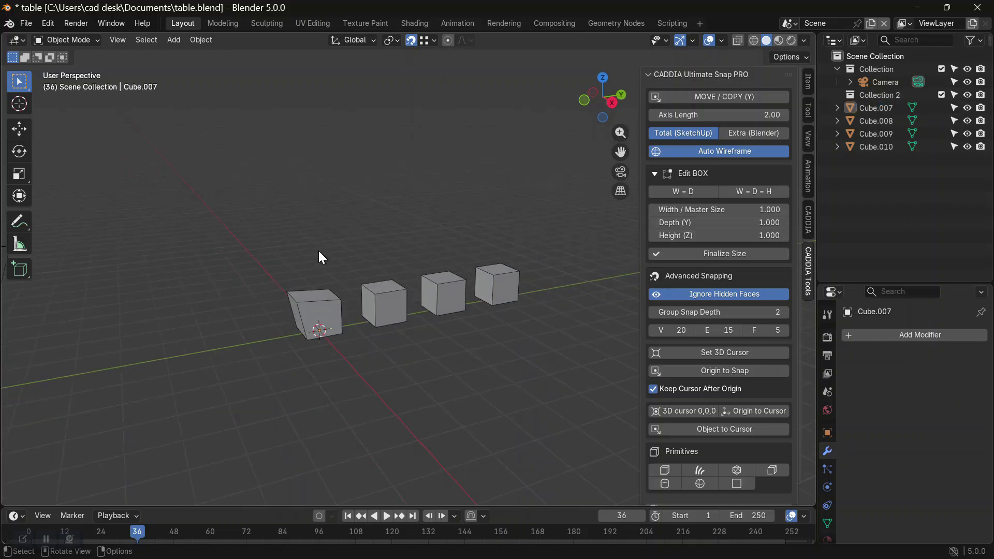
{"action": "middle_click_drag", "start_coordinate": [316, 303], "coordinate": [319, 337]}
{"action": "middle_click_drag", "start_coordinate": [511, 370], "coordinate": [505, 338], "text": "shift"}
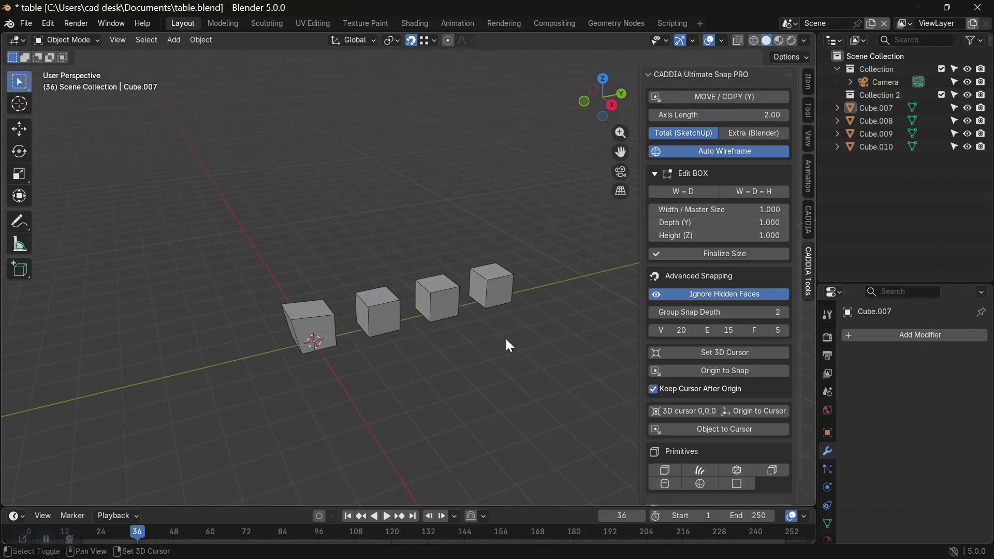
{"action": "left_click", "coordinate": [704, 352]}
{"action": "left_click", "coordinate": [341, 382]}
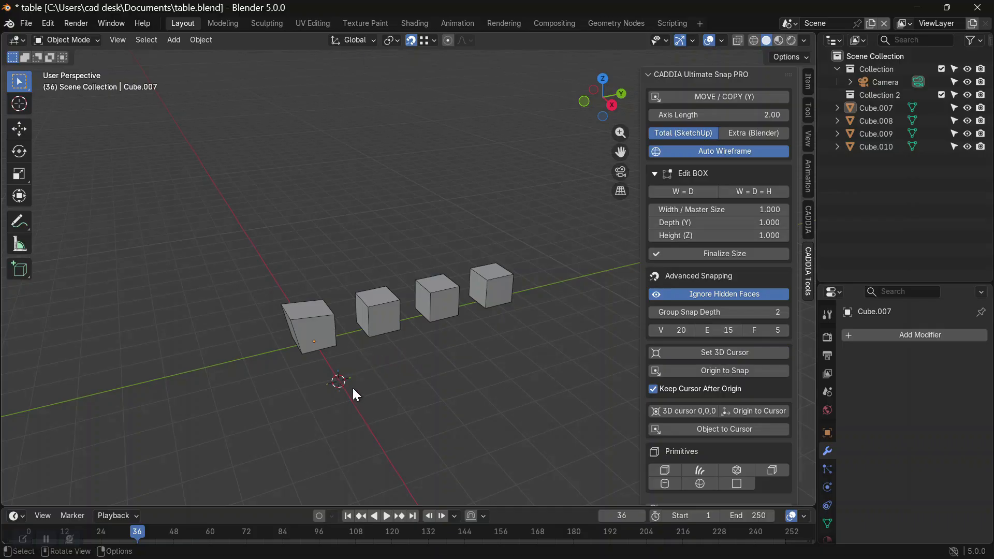
{"action": "left_click", "coordinate": [664, 470]}
{"action": "middle_click_drag", "start_coordinate": [381, 403], "coordinate": [355, 399]}
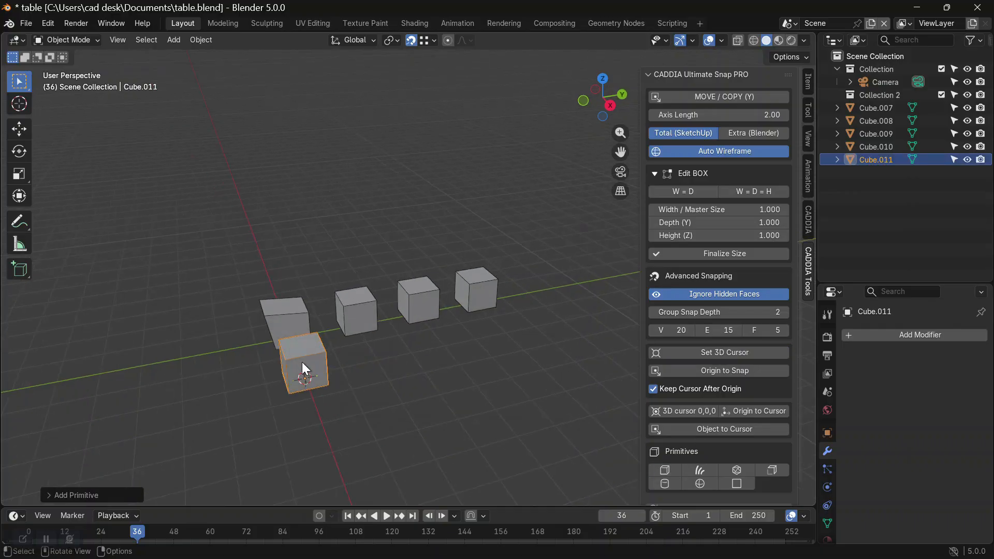
Array four linked copies of the new box parallel to the Y axis, 2 m apart
{"action": "key", "text": "y"}
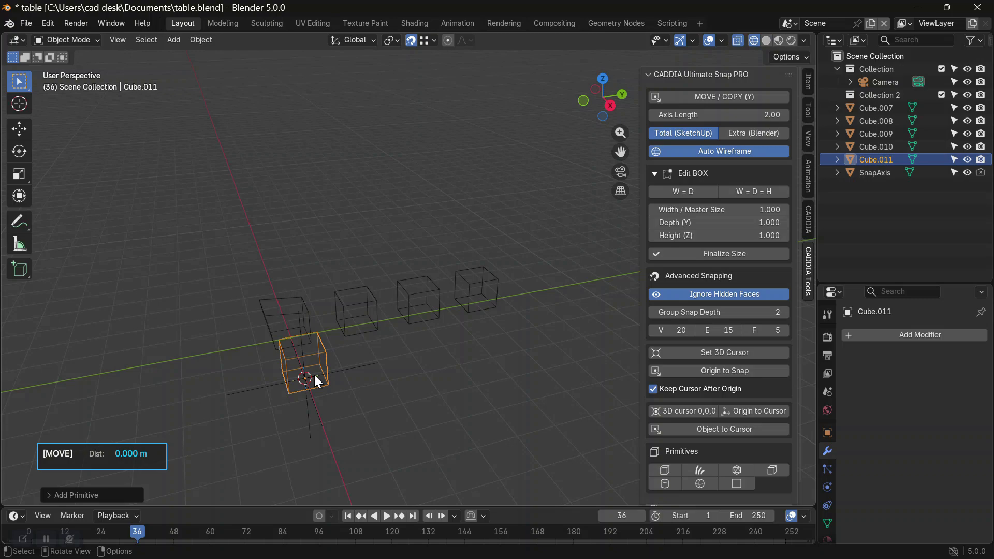
{"action": "key", "text": "alt"}
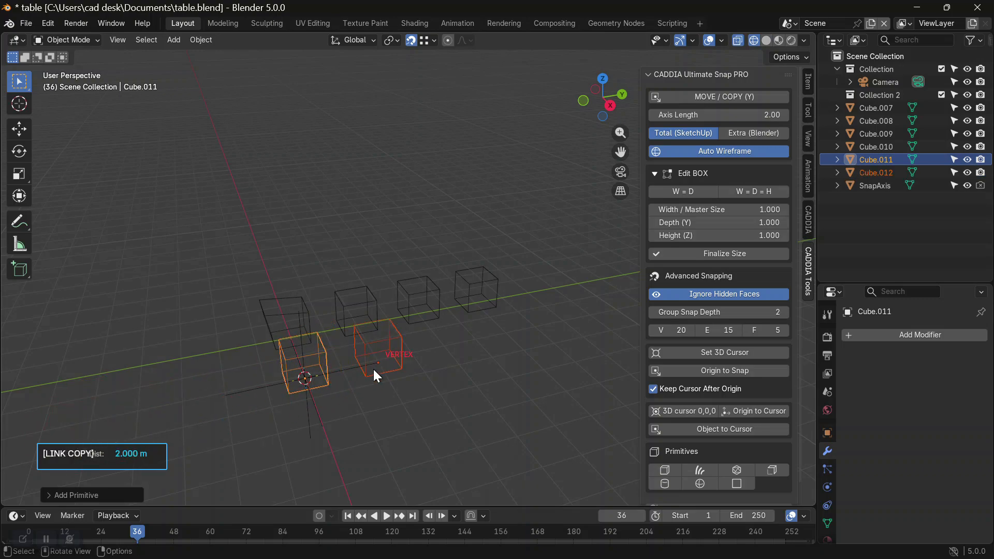
{"action": "type", "text": "*5"}
{"action": "key", "text": "Return"}
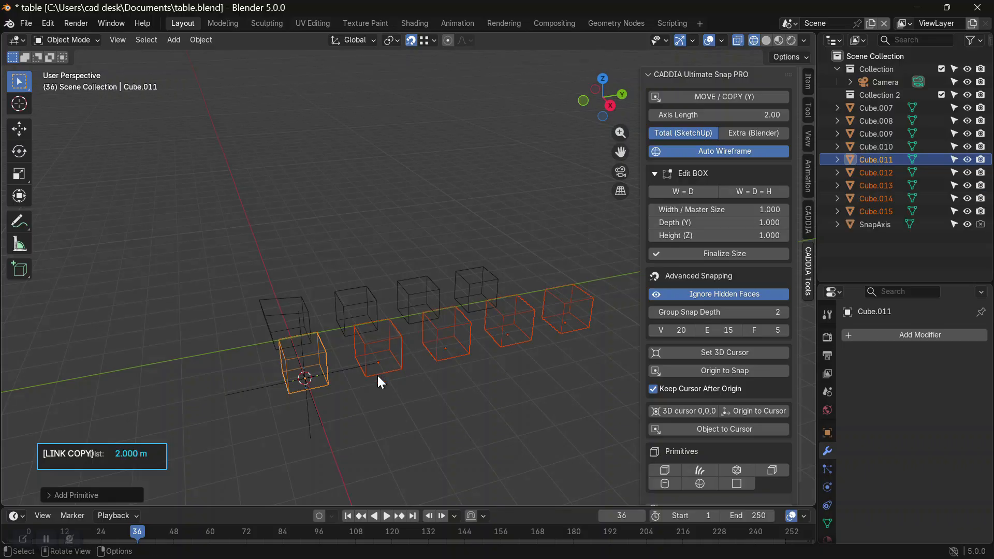
With snapping off, move the linked source box's outer upper edge outward in Edit Mode, return to Object Mode and deselect the box
{"action": "left_click", "coordinate": [300, 366]}
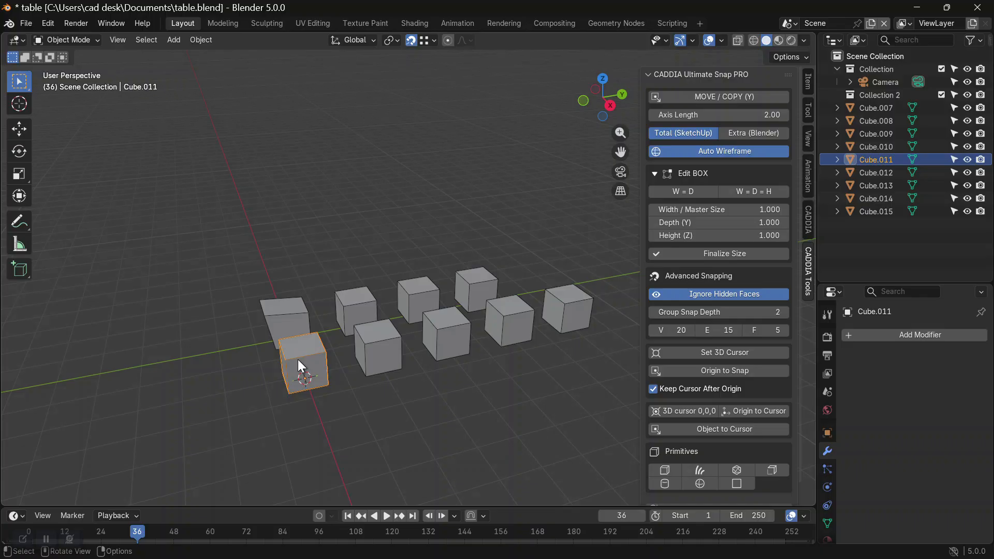
{"action": "key", "text": "Tab"}
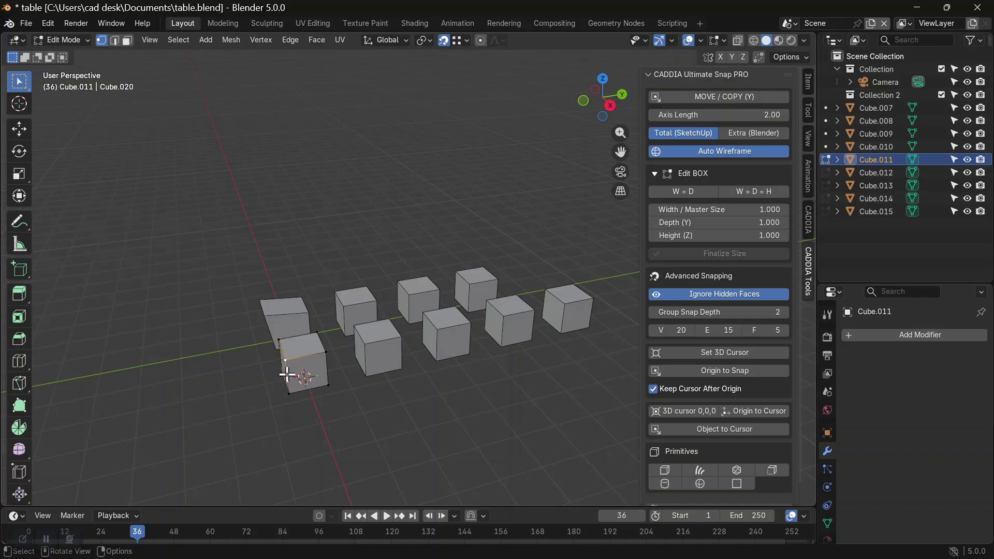
{"action": "middle_click_drag", "start_coordinate": [286, 374], "coordinate": [275, 356]}
{"action": "key", "text": "g"}
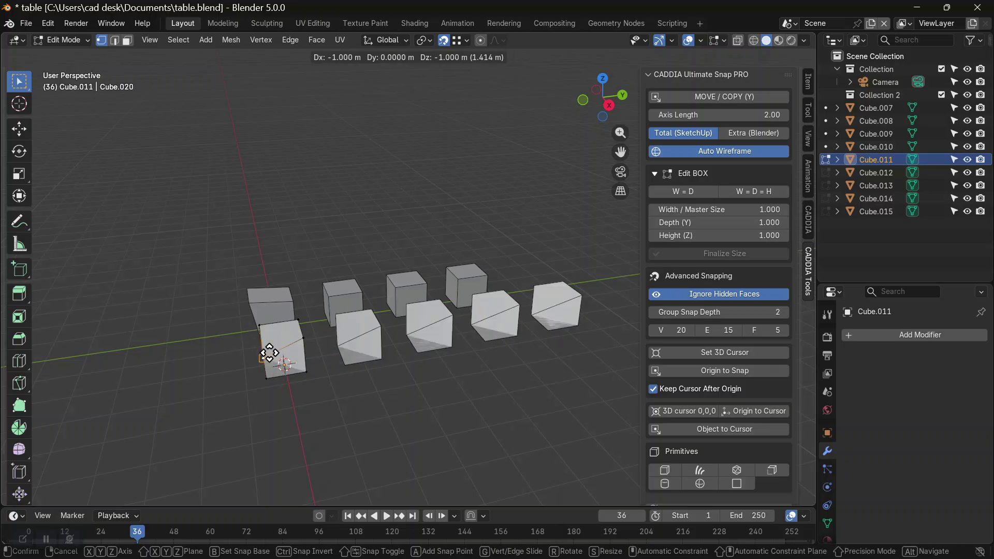
{"action": "key", "text": "Escape"}
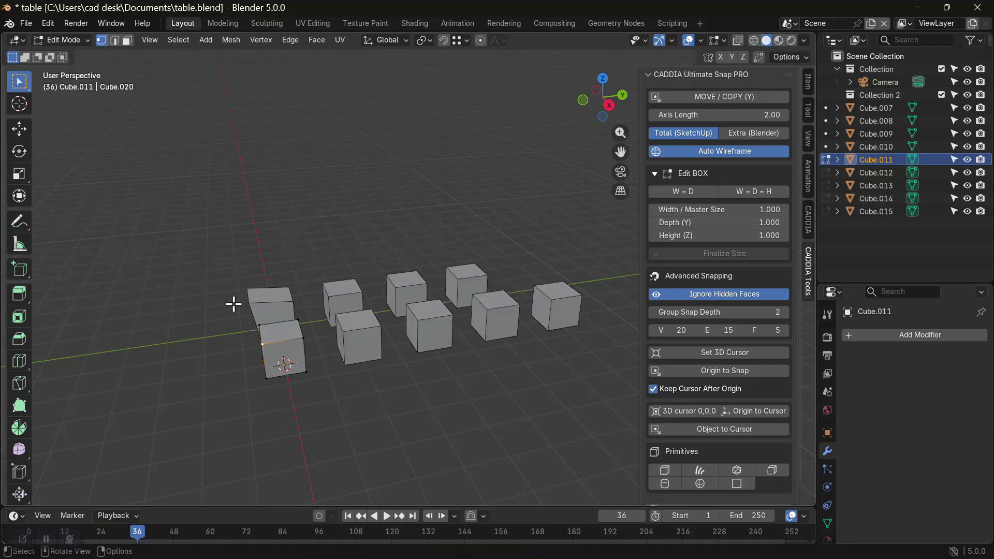
{"action": "scroll", "coordinate": [236, 302], "scroll_direction": "up", "scroll_amount": 3}
{"action": "left_click", "coordinate": [223, 345], "text": "ctrl"}
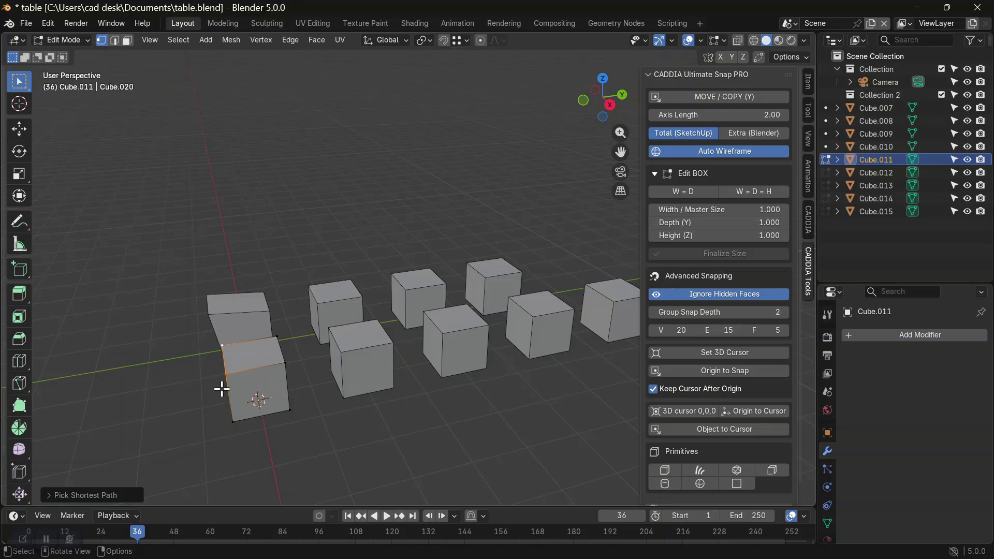
{"action": "key", "text": "g"}
{"action": "left_click", "coordinate": [206, 352]}
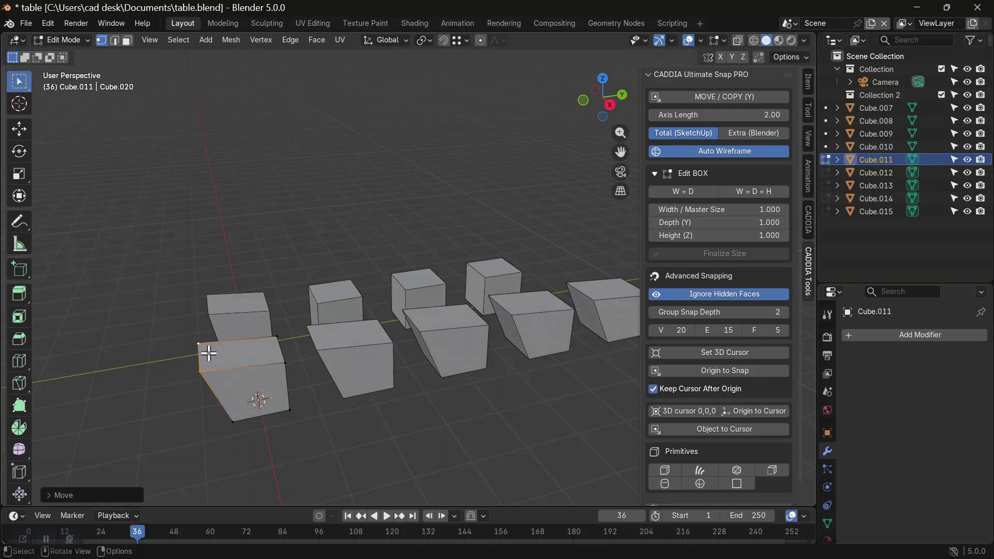
{"action": "key", "text": "Tab"}
{"action": "left_click", "coordinate": [222, 237]}
Examine the two rows of copied boxes and the grouped table rows from different angles
{"action": "scroll", "coordinate": [222, 237], "scroll_direction": "down", "scroll_amount": 3}
{"action": "middle_click_drag", "start_coordinate": [222, 237], "coordinate": [256, 256]}
{"action": "scroll", "coordinate": [255, 256], "scroll_direction": "up", "scroll_amount": 2}
{"action": "middle_click_drag", "start_coordinate": [464, 340], "coordinate": [402, 321], "text": "shift"}
{"action": "scroll", "coordinate": [381, 322], "scroll_direction": "up", "scroll_amount": 2}
{"action": "scroll", "coordinate": [403, 310], "scroll_direction": "down", "scroll_amount": 1}
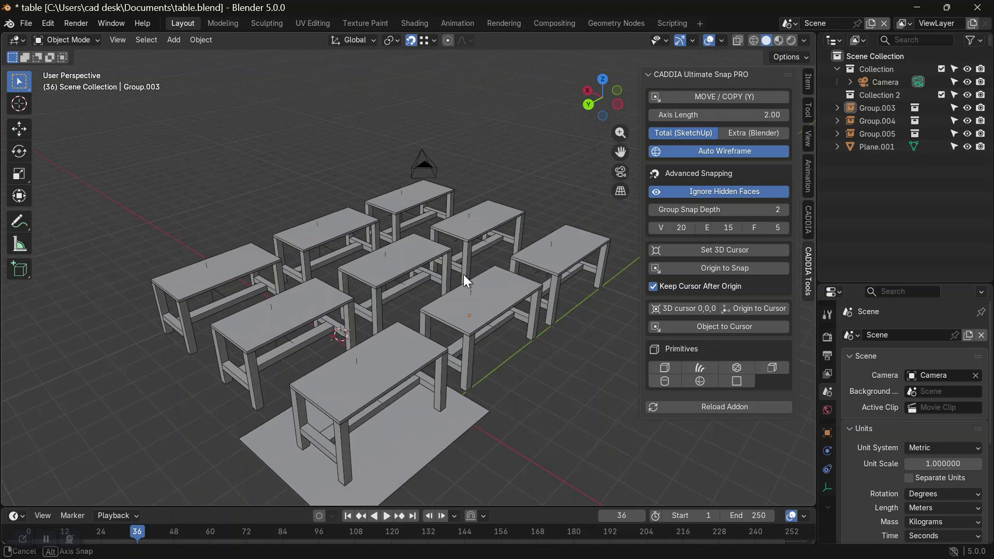
{"action": "middle_click_drag", "start_coordinate": [463, 275], "coordinate": [493, 250]}
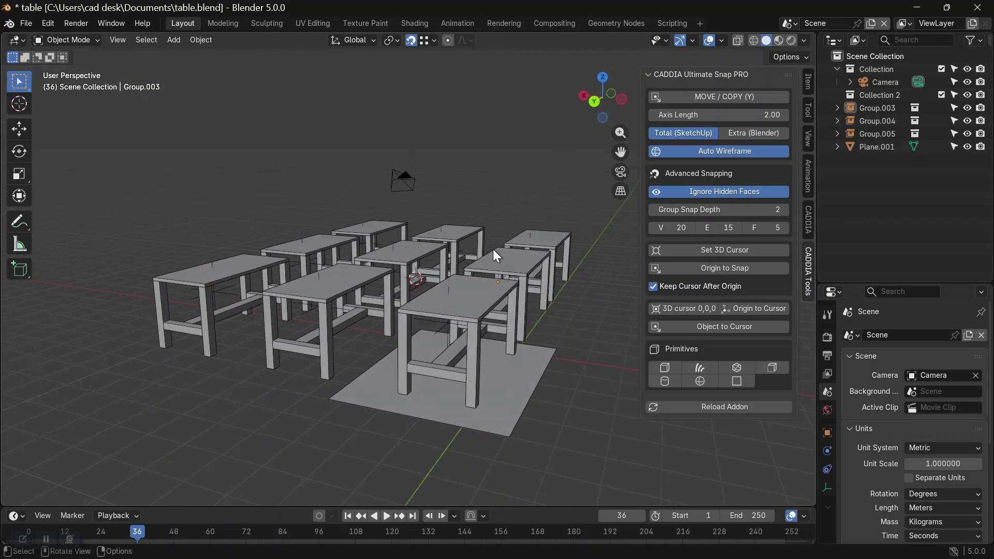